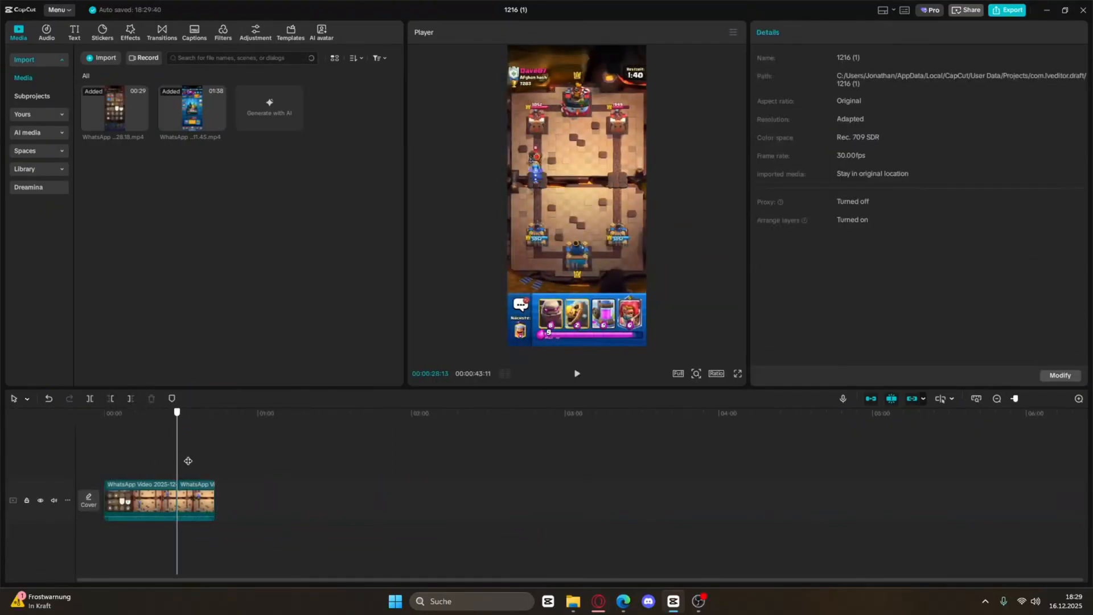
Trim the start off the first gameplay clip so that it lasts about 10 seconds.
click(127, 469)
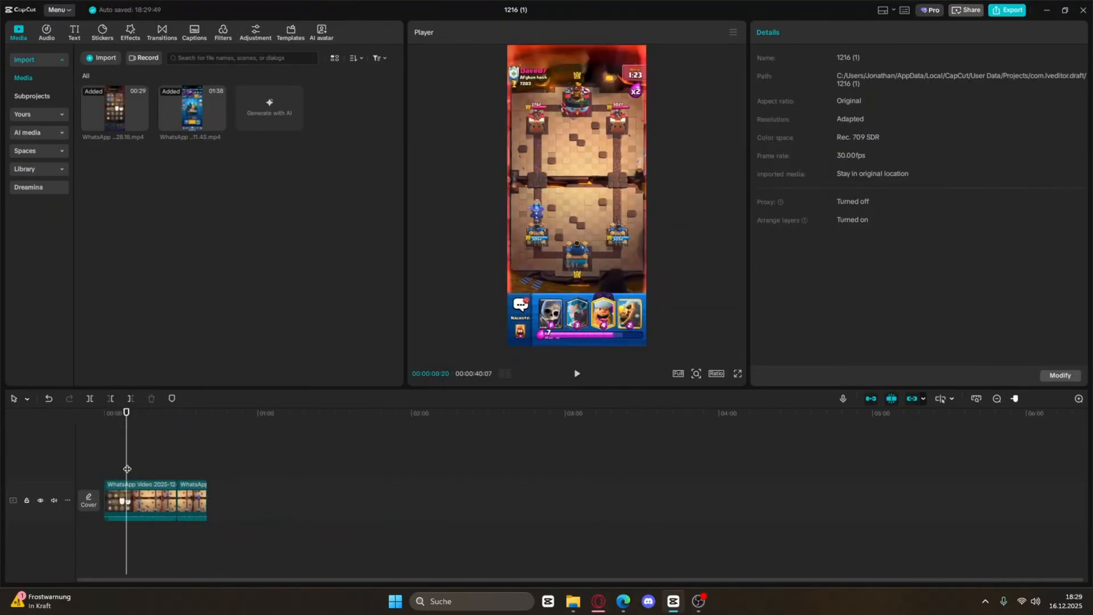
drag(124, 469, 131, 468)
click(111, 399)
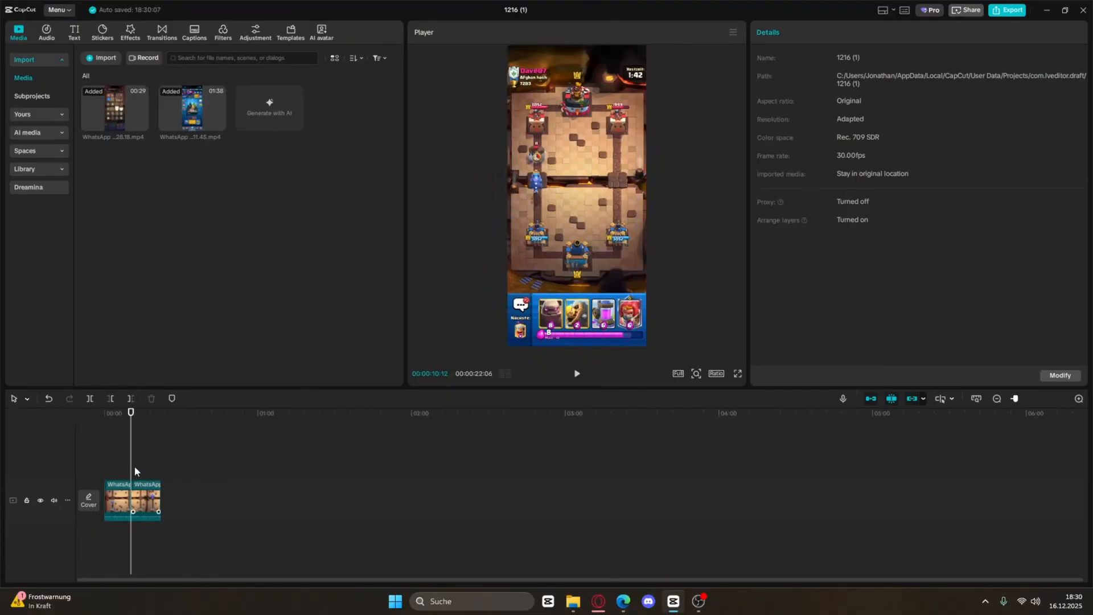
Stack the second clip on a track above the first, both starting at zero, and extend the lower clip to 00:00:11:11.
drag(148, 501, 120, 450)
click(118, 442)
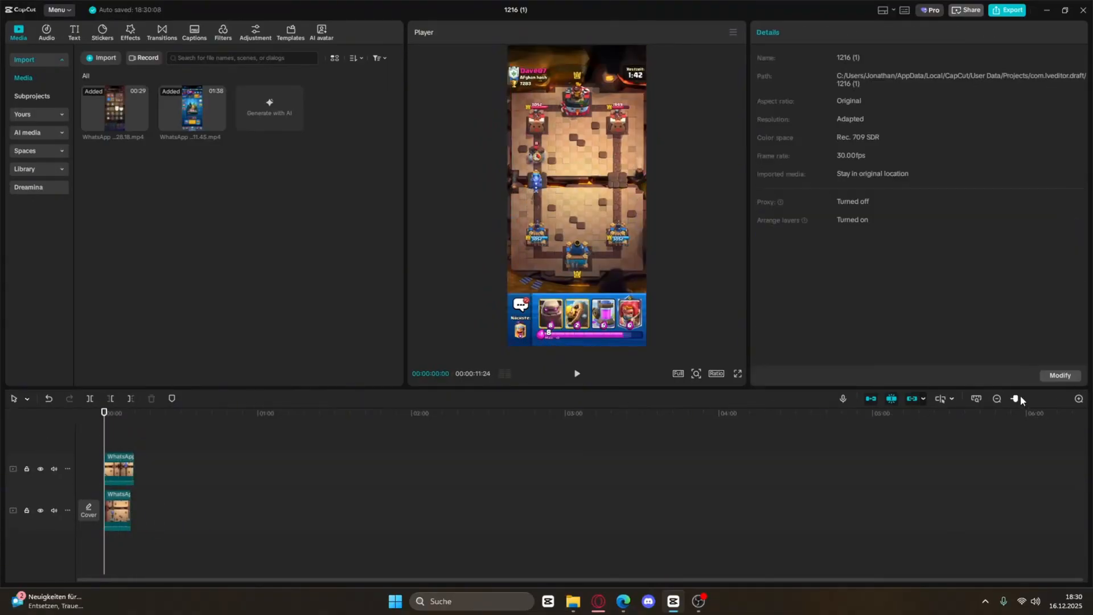
drag(1021, 400, 1025, 403)
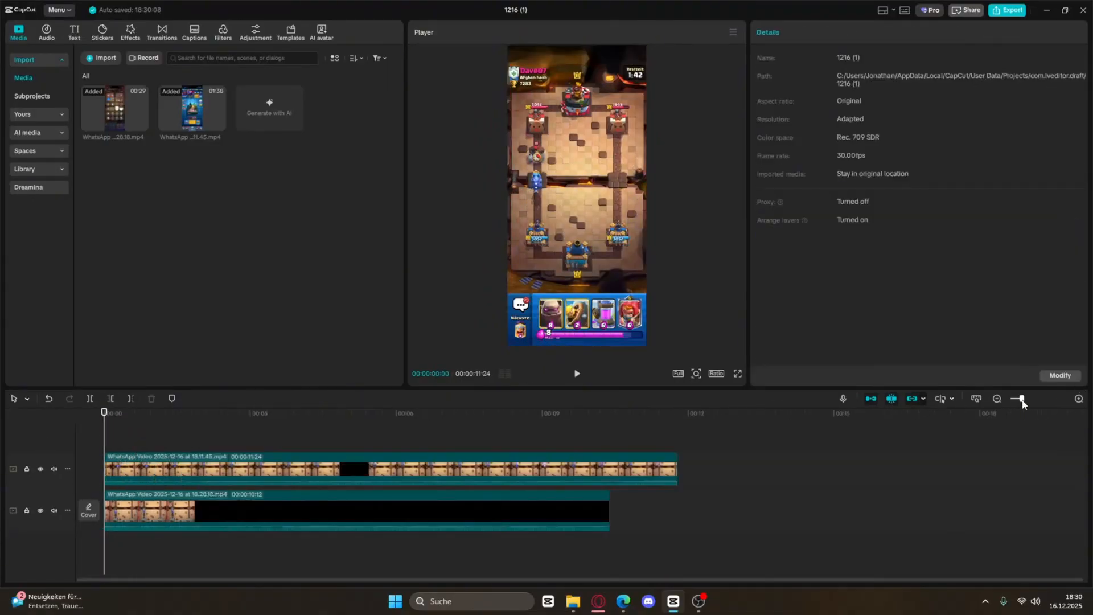
drag(739, 507, 799, 495)
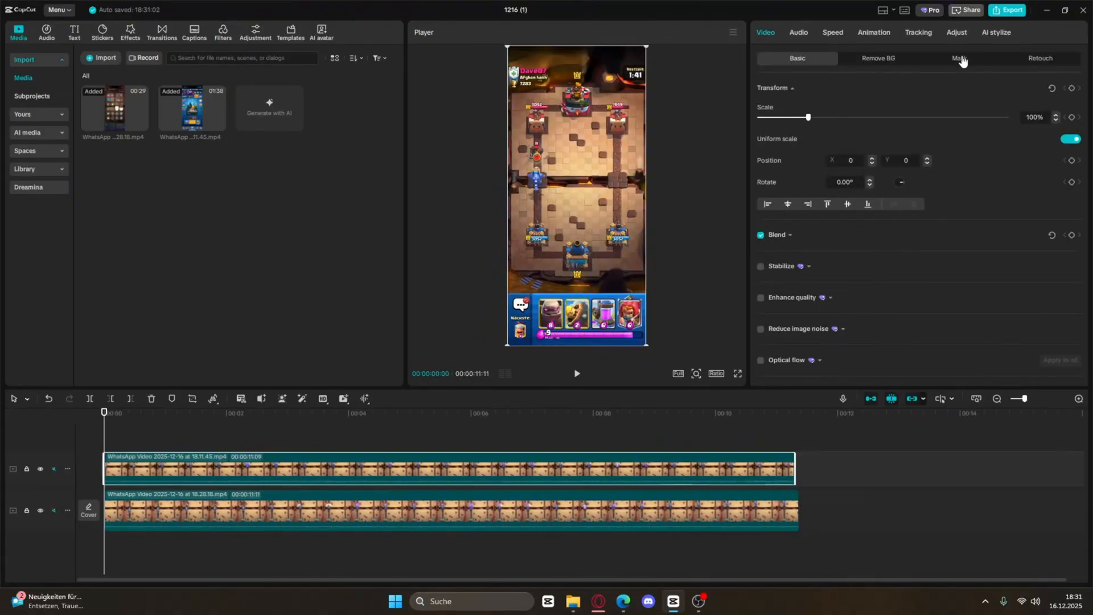
Add a rectangle mask to the upper clip and fit it around the left half of the arena.
click(961, 59)
click(804, 108)
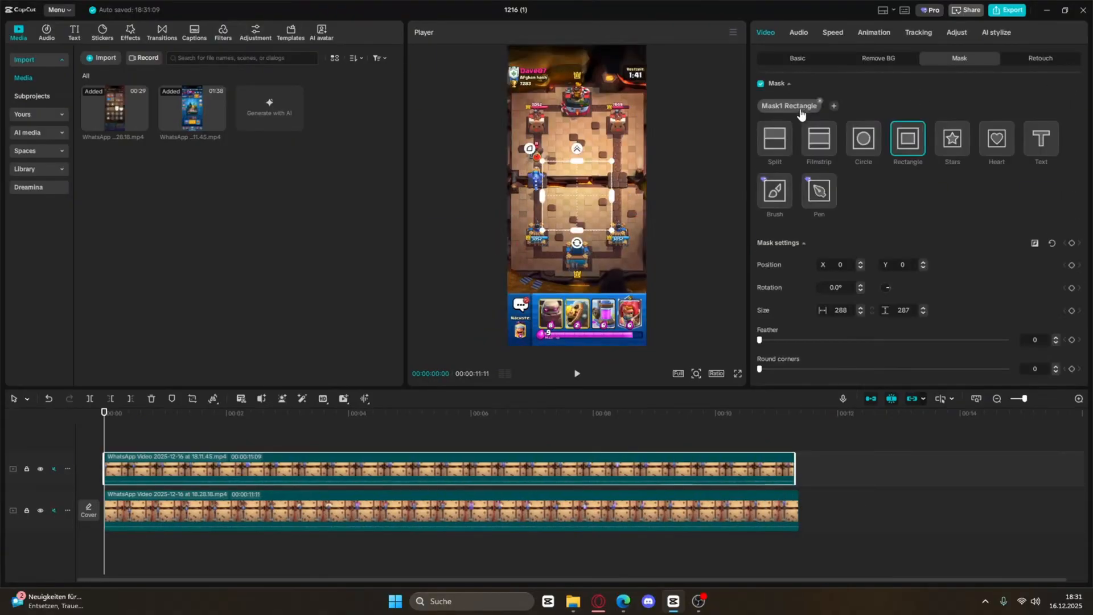
drag(573, 213, 534, 245)
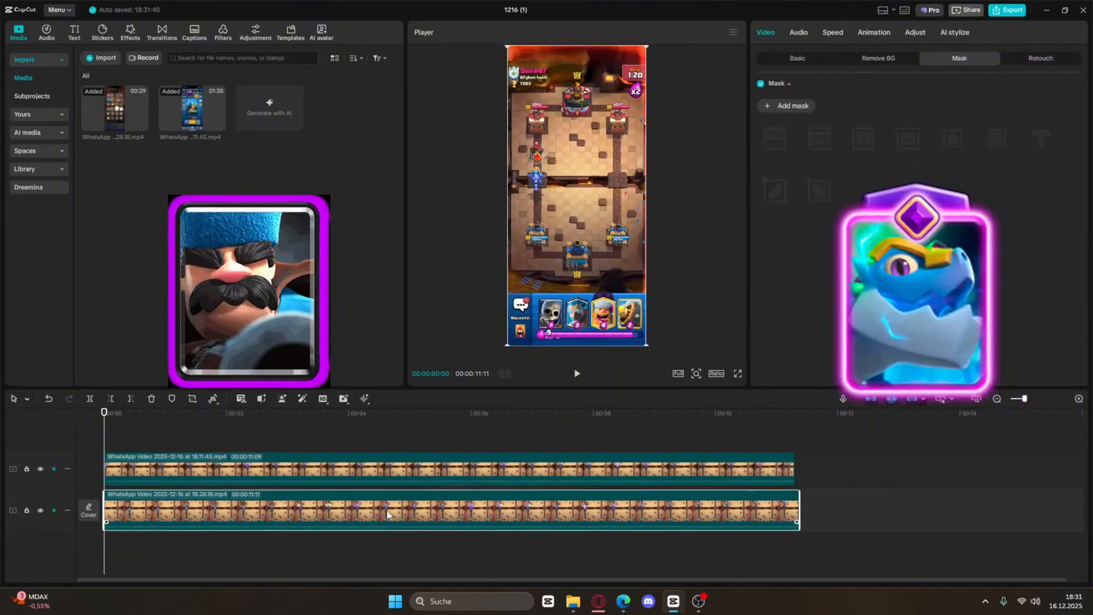
Place the lower clip directly after the masked clip on the same track and shift the masked picture slightly down in the frame.
drag(390, 514, 1085, 464)
click(626, 469)
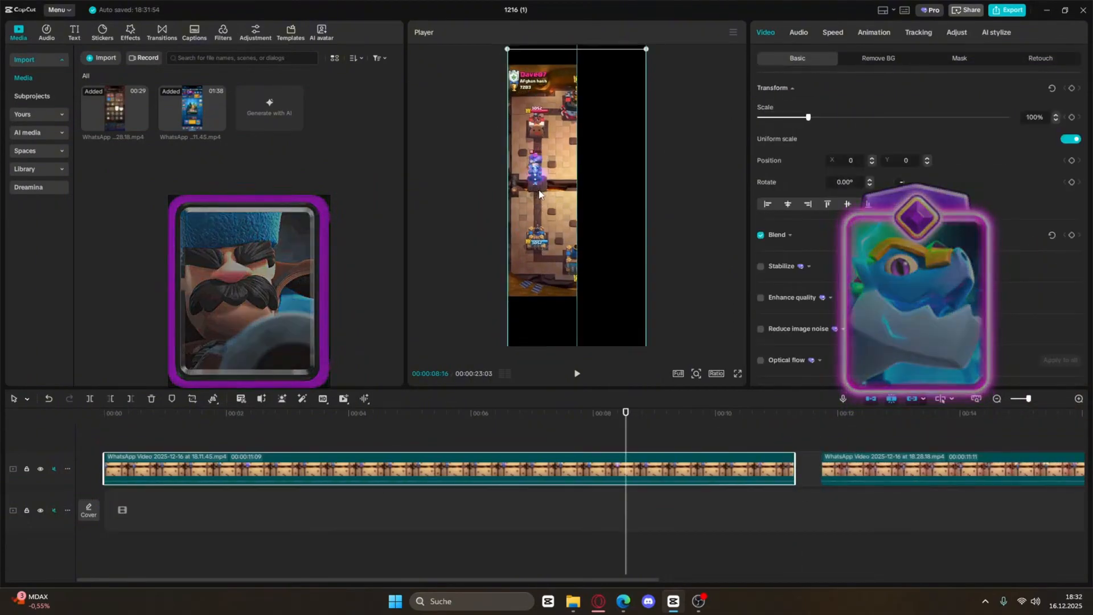
drag(535, 200, 542, 200)
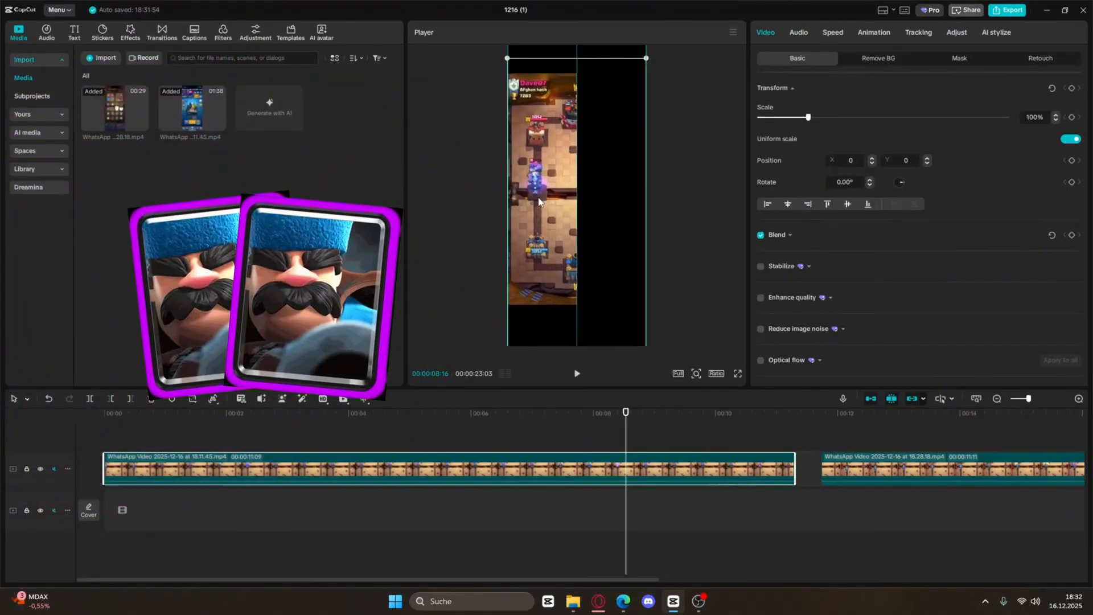
click(858, 469)
drag(885, 473, 857, 473)
Add a rectangle mask to the second clip and resize it to the left half of the arena, excluding the card bar.
click(950, 60)
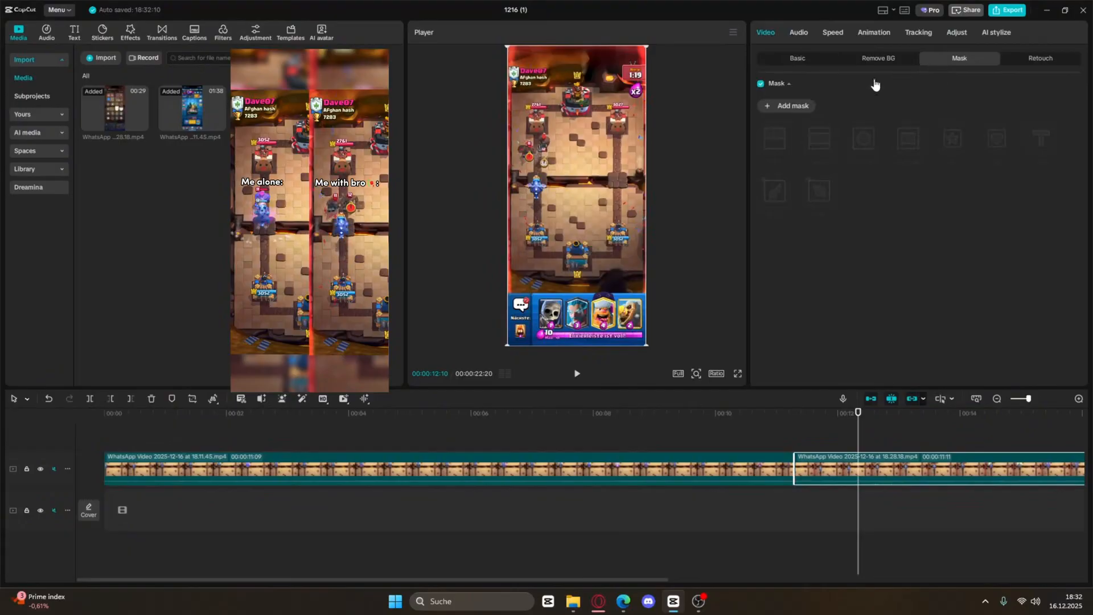
click(783, 110)
drag(542, 196, 507, 196)
drag(575, 230, 554, 295)
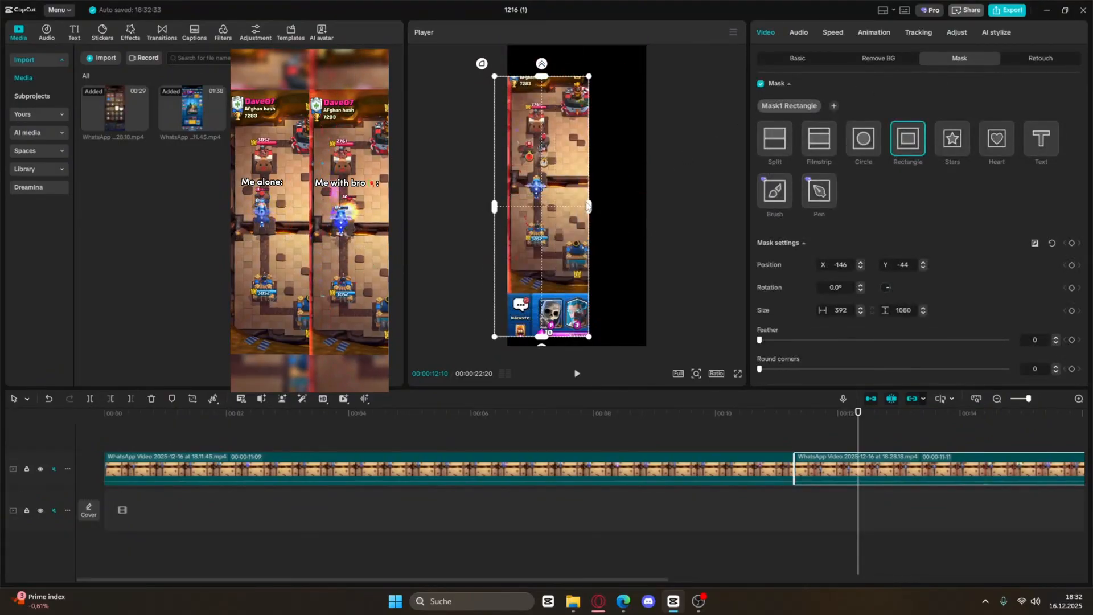
mouse_move(590, 206)
mouse_down()
mouse_move(566, 214)
mouse_move(580, 208)
mouse_up()
drag(564, 212, 560, 213)
drag(544, 343, 542, 311)
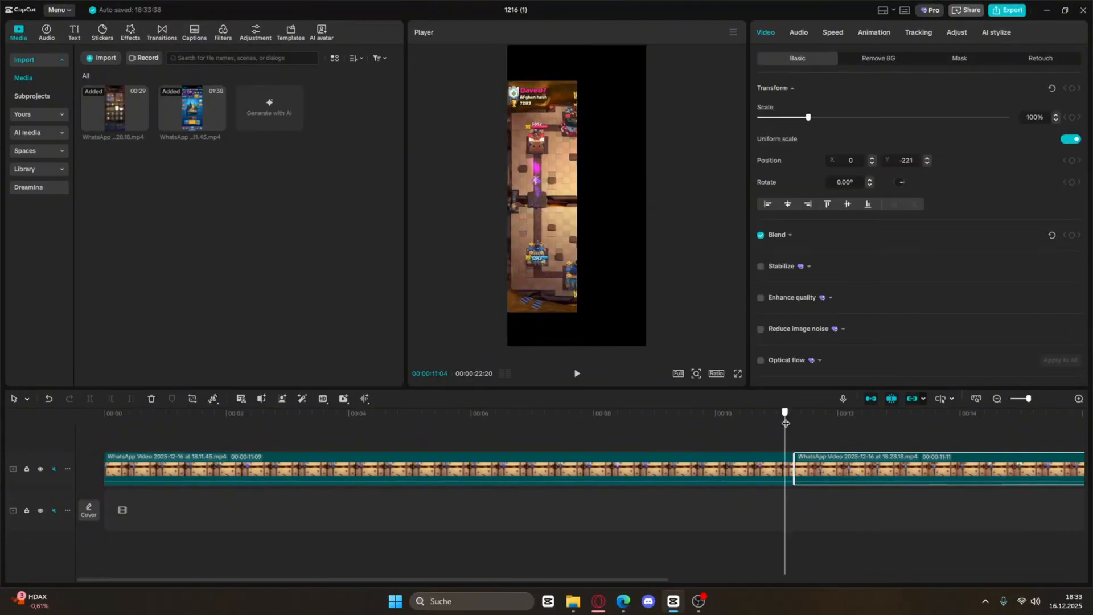
Stack the second masked clip above the first at the timeline start and shift its picture to the right half of the frame.
mouse_move(786, 418)
mouse_down()
mouse_move(823, 418)
mouse_move(792, 427)
mouse_up()
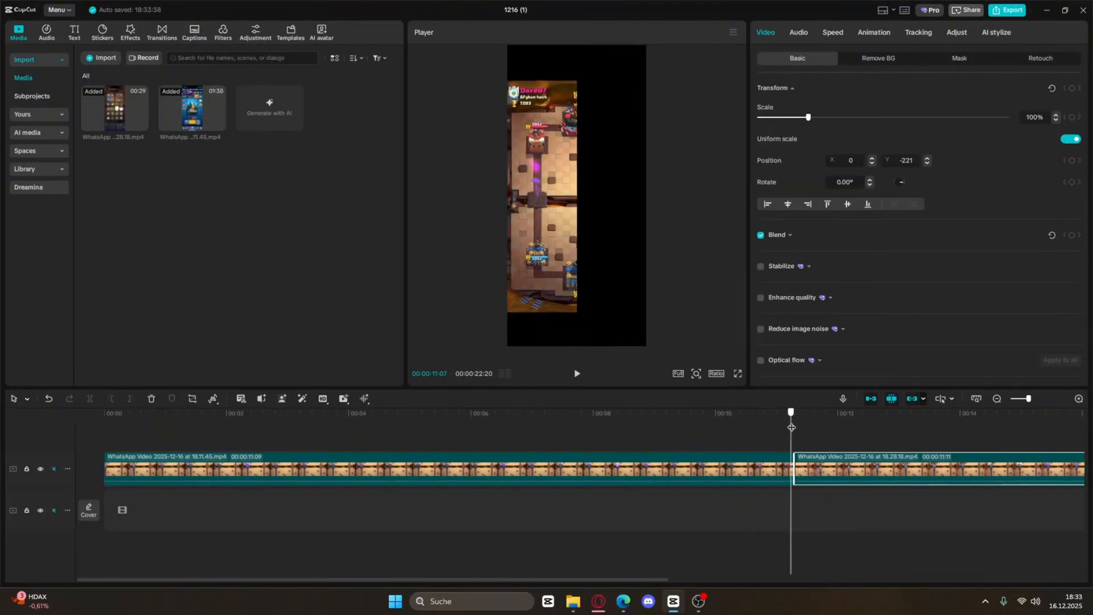
drag(798, 468, 42, 433)
click(298, 430)
click(335, 467)
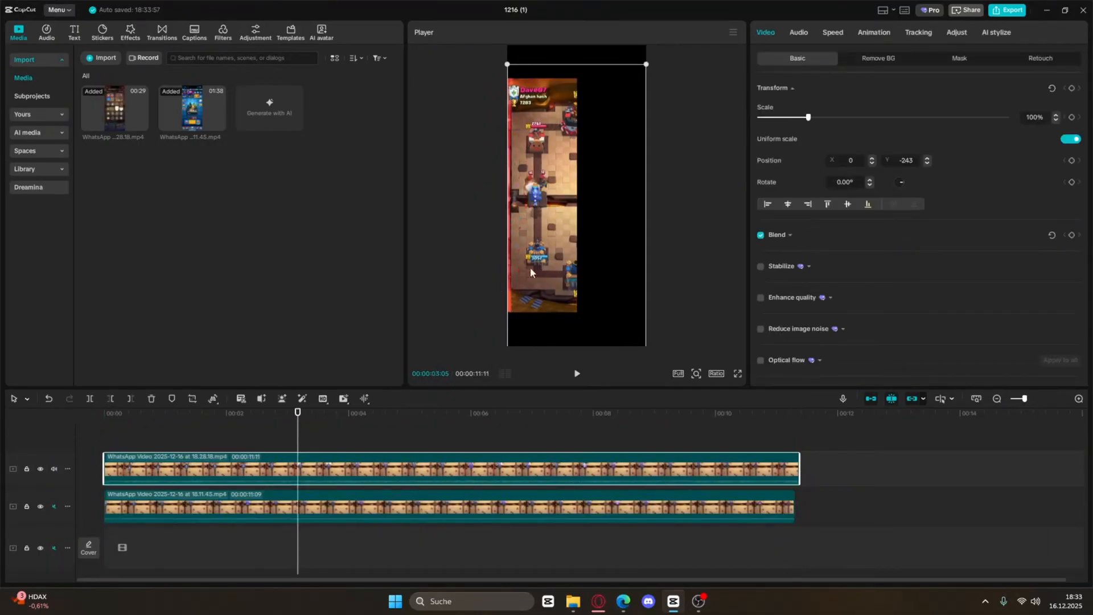
drag(560, 241, 629, 243)
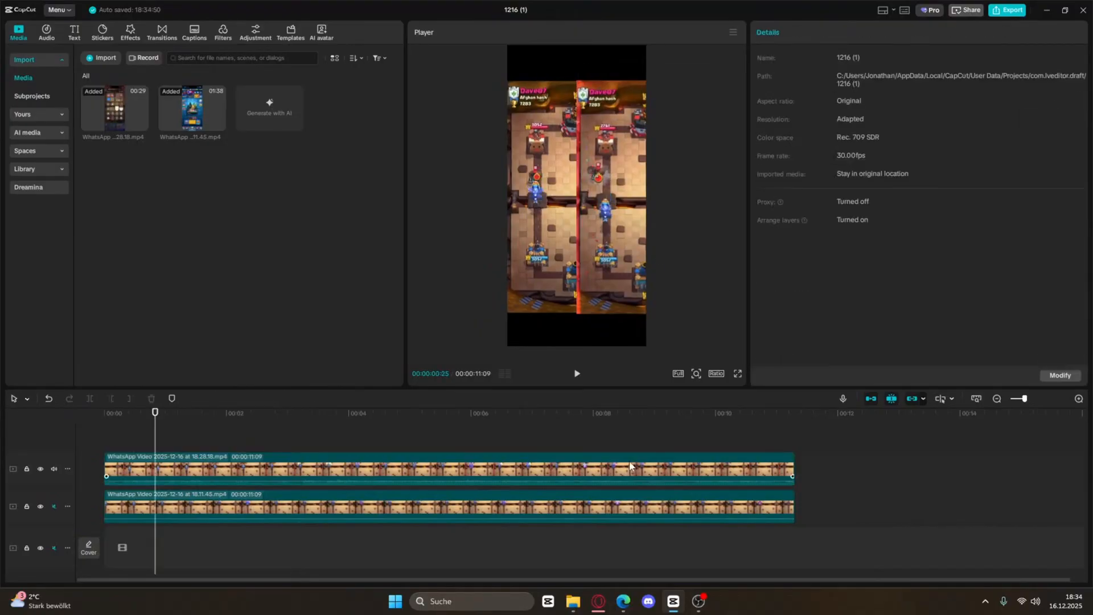
Combine the two stacked gameplay clips into one compound clip.
drag(628, 430, 602, 536)
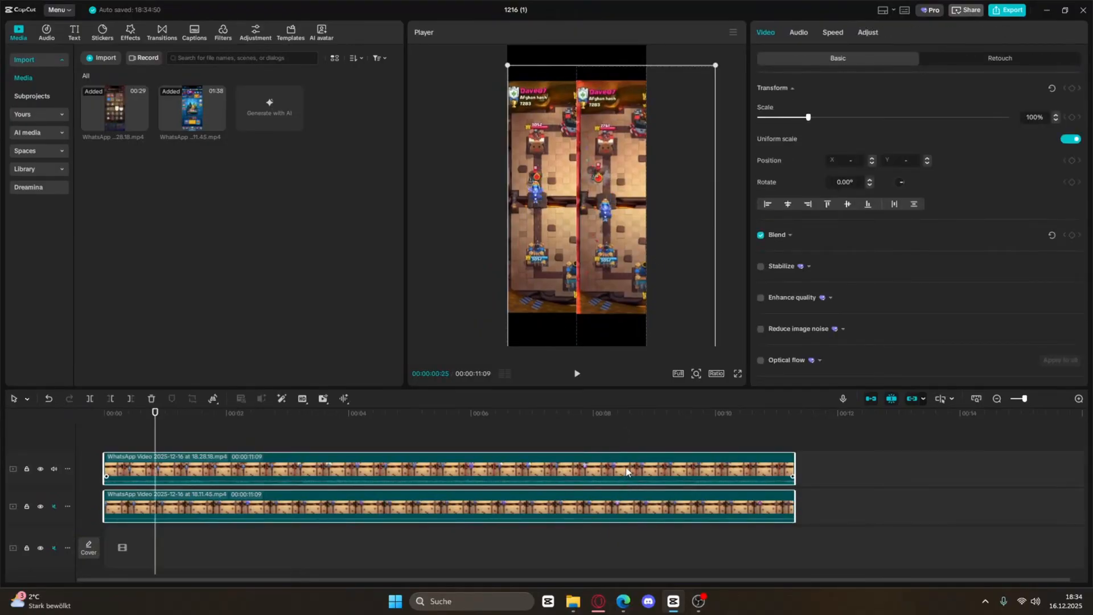
right_click(626, 471)
click(683, 444)
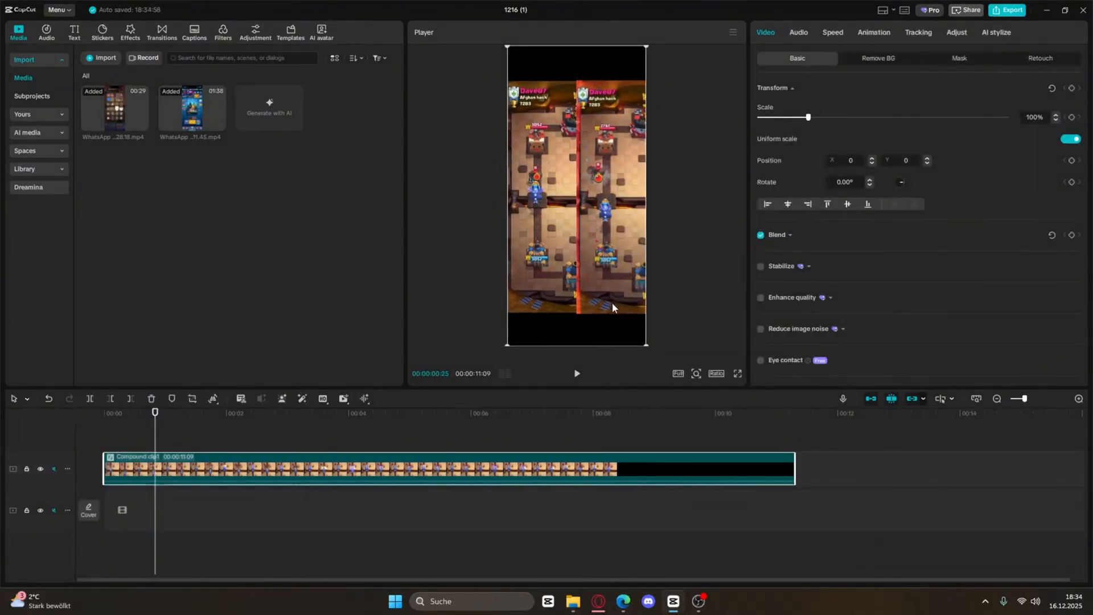
Duplicate the compound clip and align the copy with the start of the timeline on the track above the original.
key(ctrl+c)
key(ctrl+v)
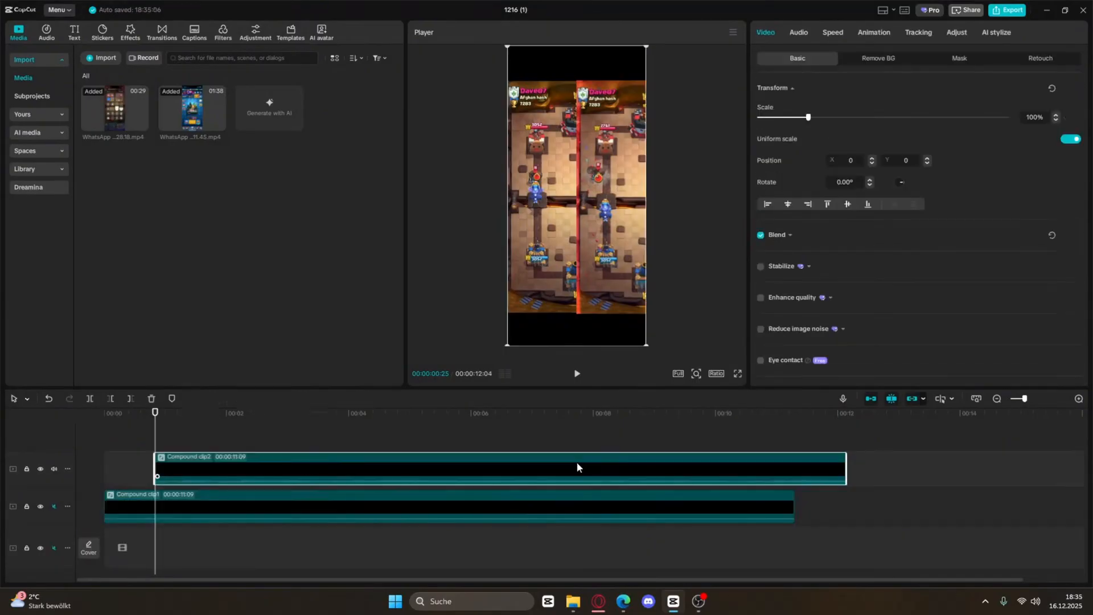
drag(579, 464, 470, 466)
click(459, 439)
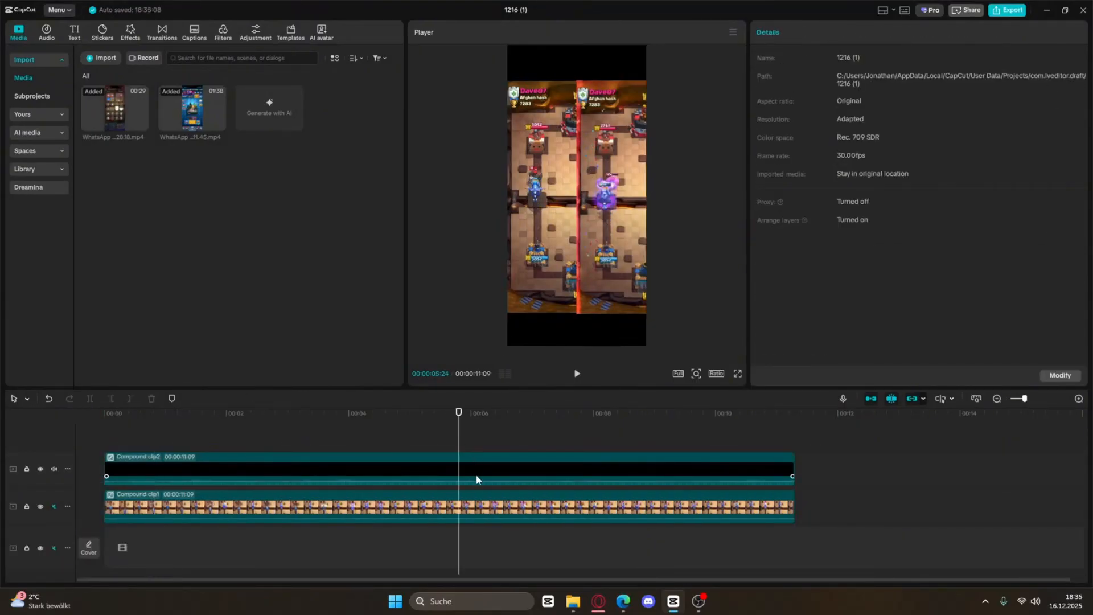
Scale the lower compound clip to 165% and apply a blur effect to it as the background.
click(481, 511)
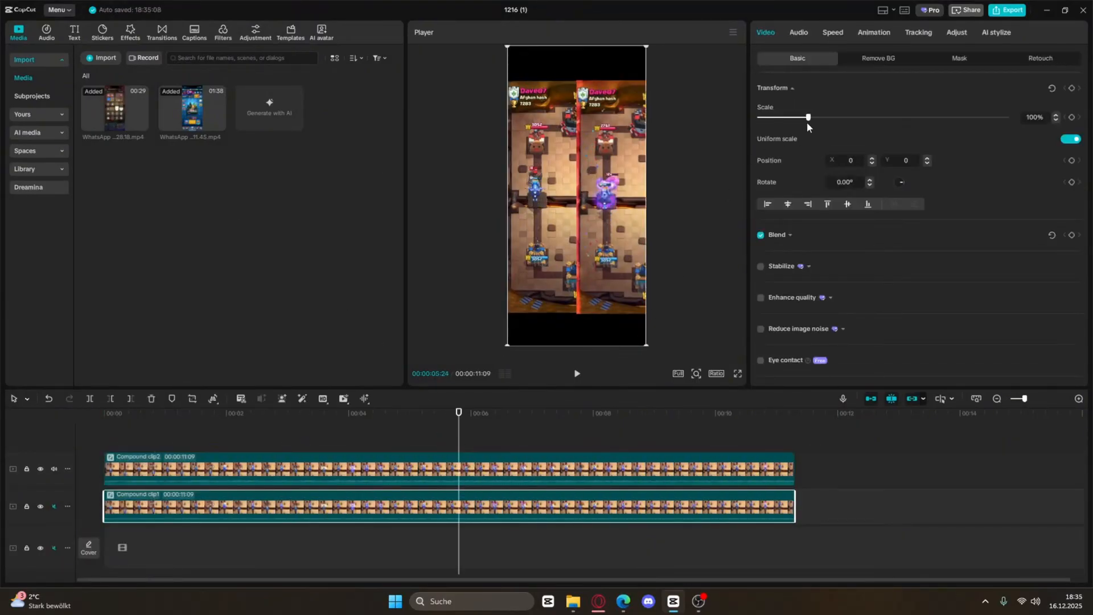
drag(808, 118, 844, 144)
click(133, 34)
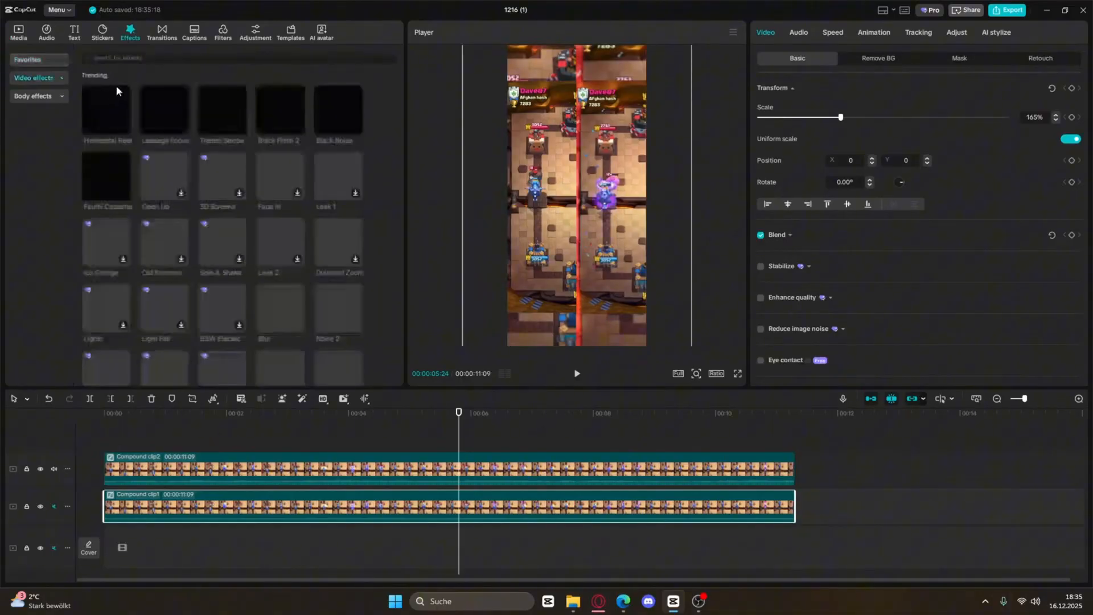
drag(90, 101, 290, 507)
click(712, 265)
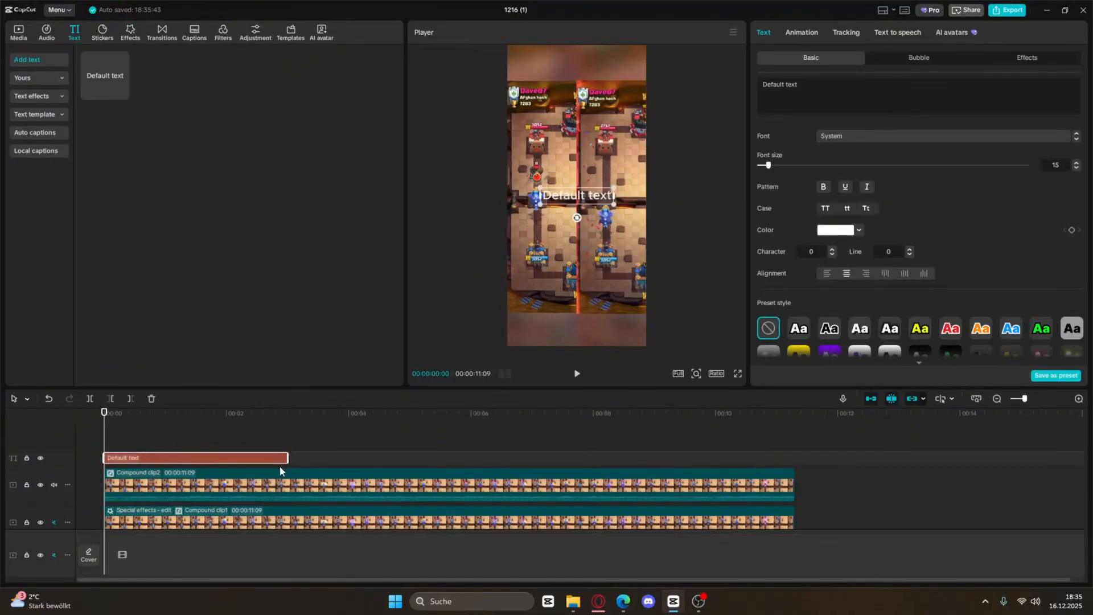
Extend the default text to the end of the video and change its wording to "Me alone:".
drag(287, 460, 795, 458)
key(ctrl+a)
text(Me alone:)
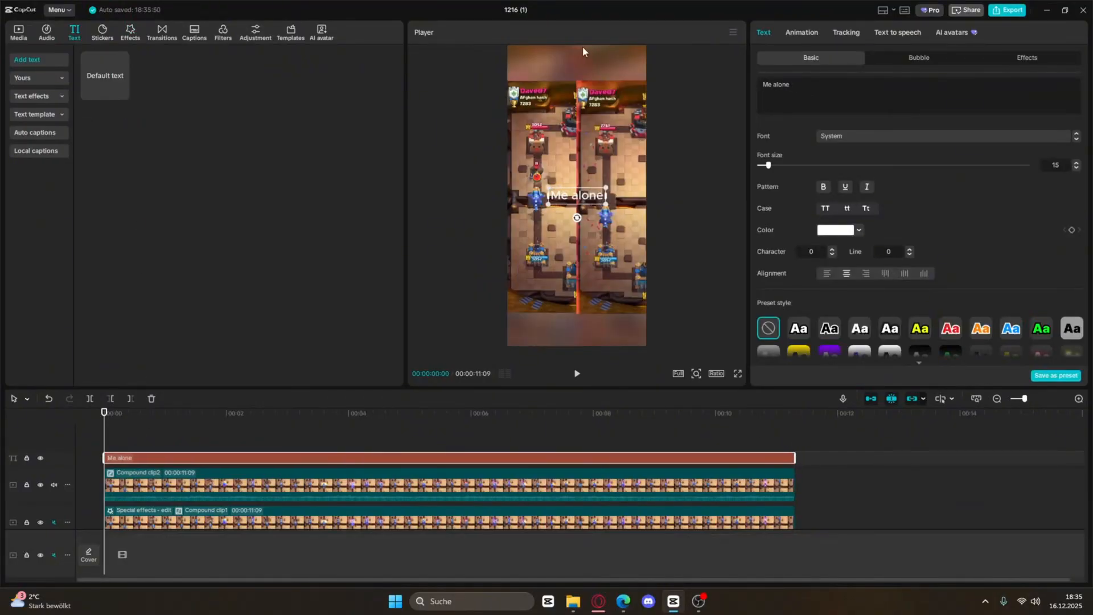
Style the "Me alone:" caption in SofiaPro-Bold, size 10, with a stroke, and place it over the left gameplay half.
click(856, 137)
click(877, 238)
scroll(889, 165, down, 6)
click(762, 266)
scroll(898, 240, up, 6)
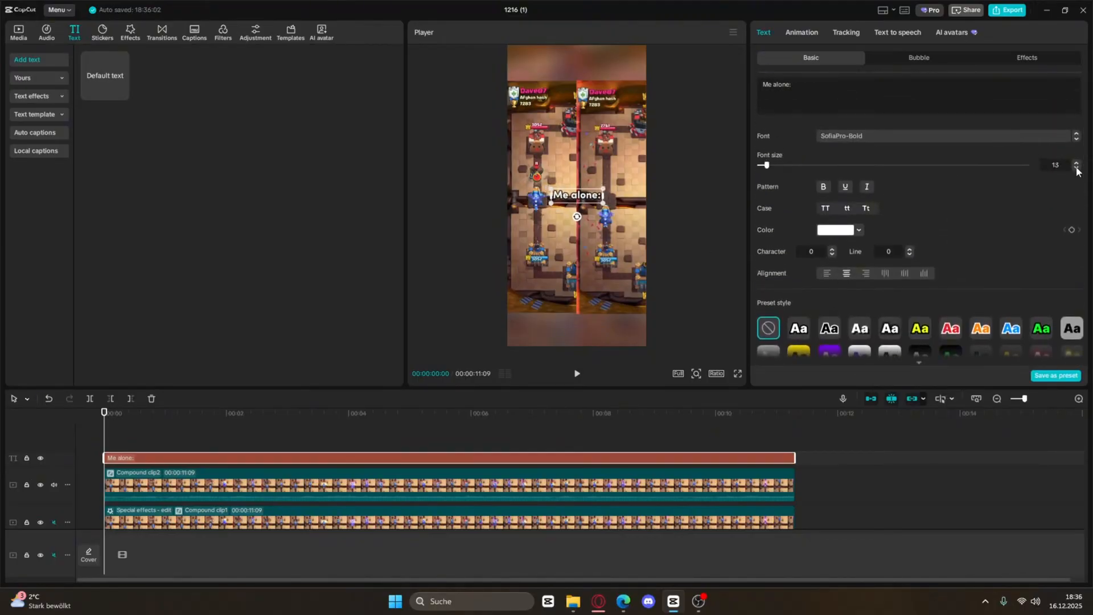
drag(529, 161, 527, 168)
Duplicate the "Me alone:" caption and align the copy with the start of the timeline.
click(255, 463)
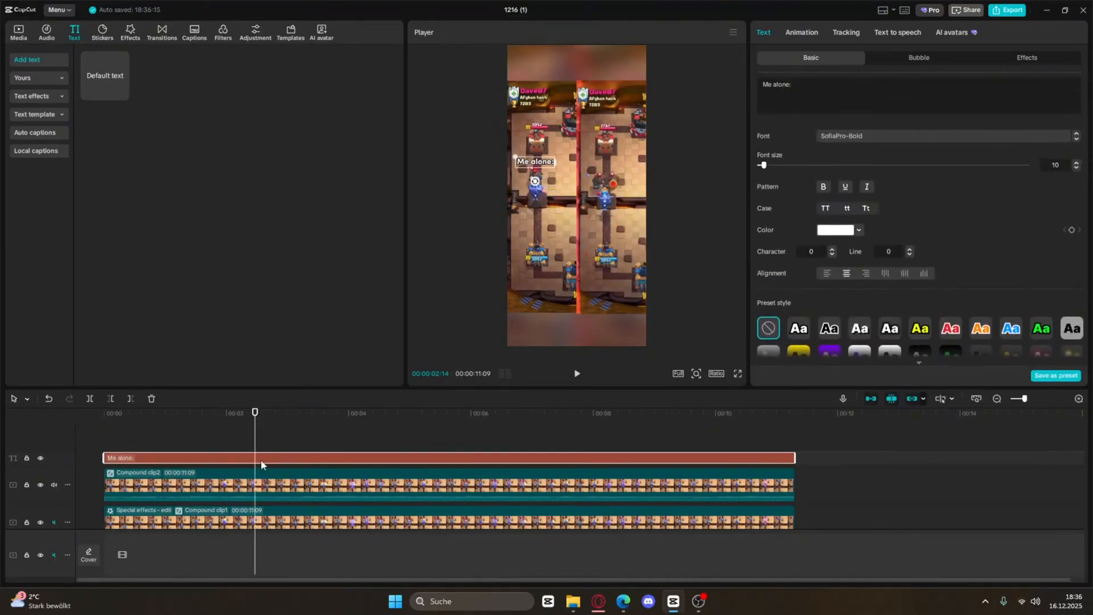
key(ctrl+v)
drag(282, 459, 132, 459)
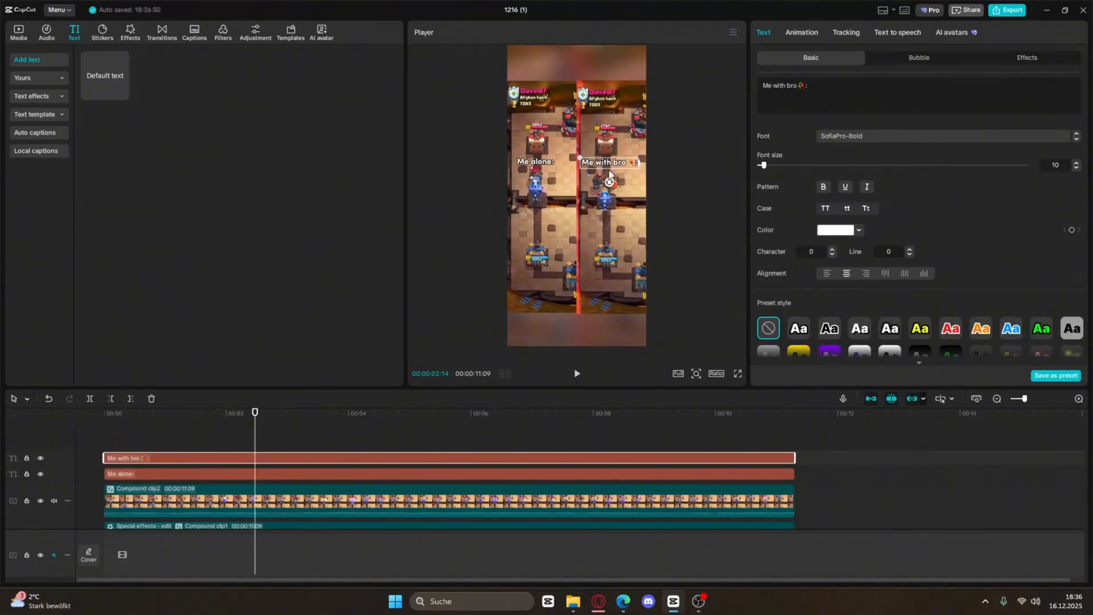
Switch to the browser, select the title and link of the "Let me know meme sound" YouTube video, and minimize the browser.
key(alt+Tab)
drag(40, 522, 200, 522)
click(244, 377)
click(225, 36)
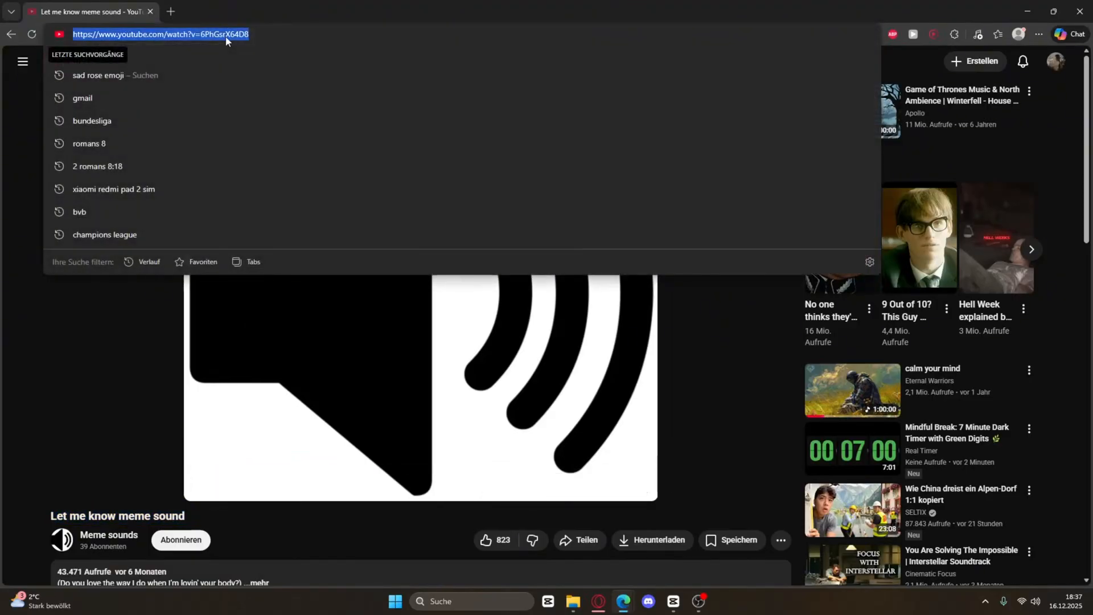
click(1030, 12)
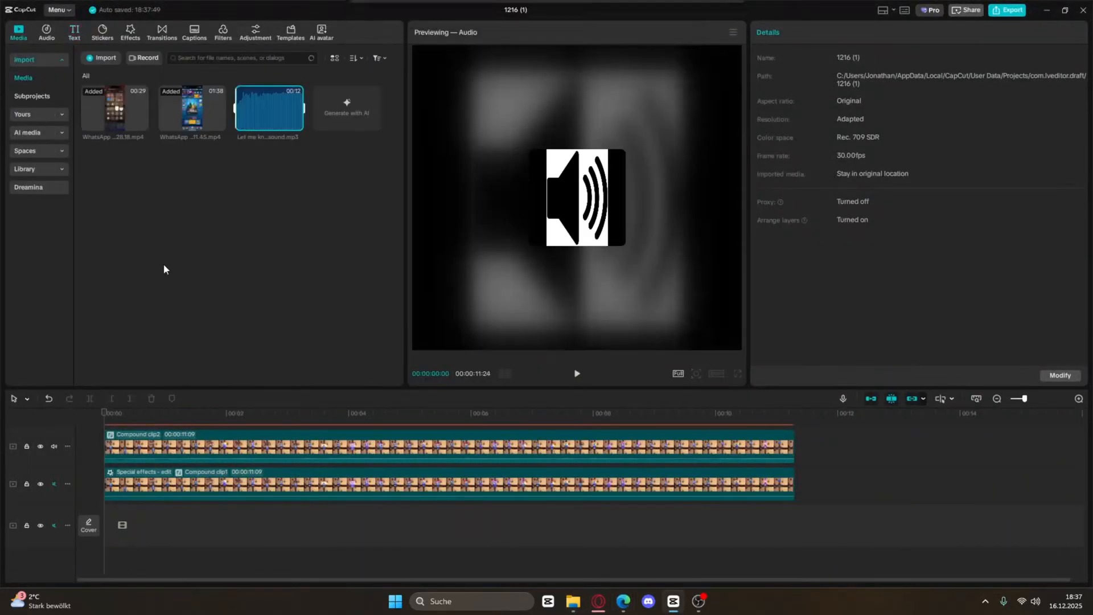
Lay "Let me know meme sound.mp3" under the video from the start, trim it to the video's end, and open the export.
drag(269, 108, 193, 557)
drag(428, 563, 175, 508)
drag(826, 554, 794, 555)
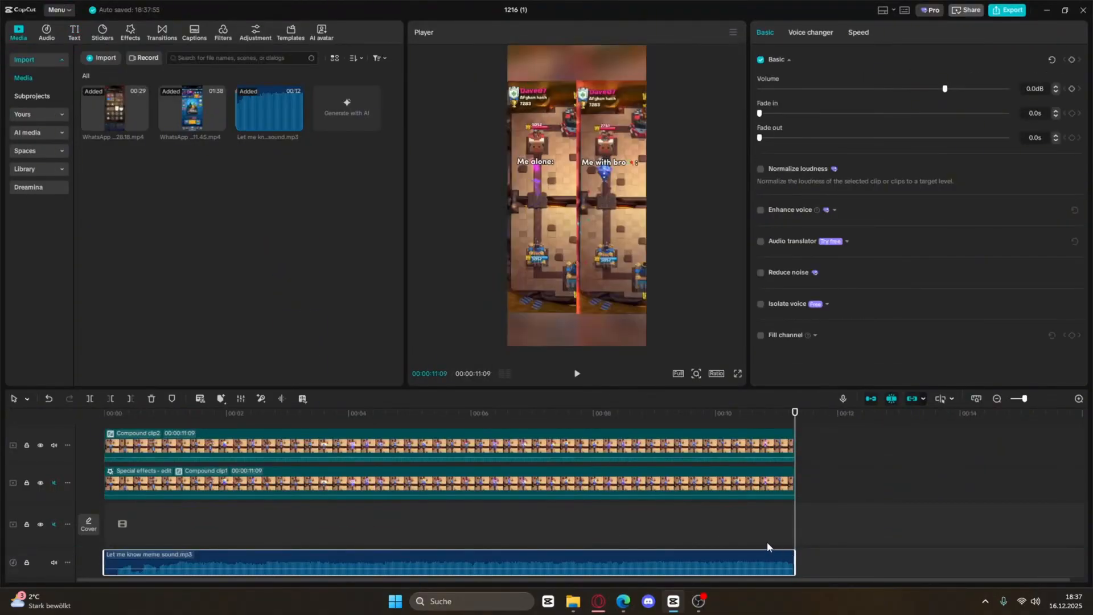
click(1004, 10)
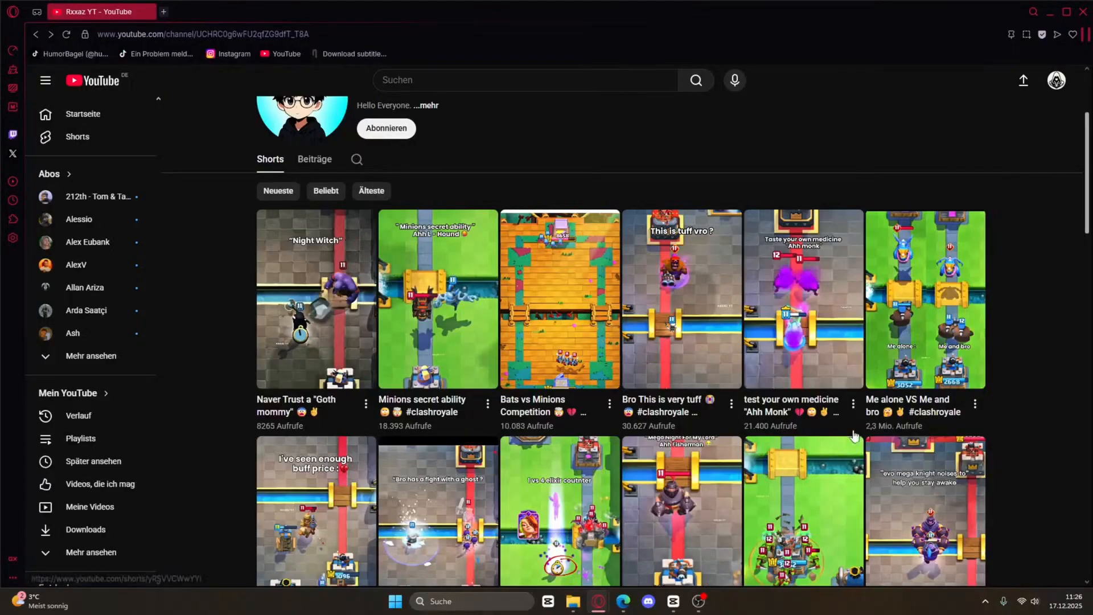
Open the "Me alone VS Me and bro" short from the Clash Royale channel's Shorts page.
click(926, 428)
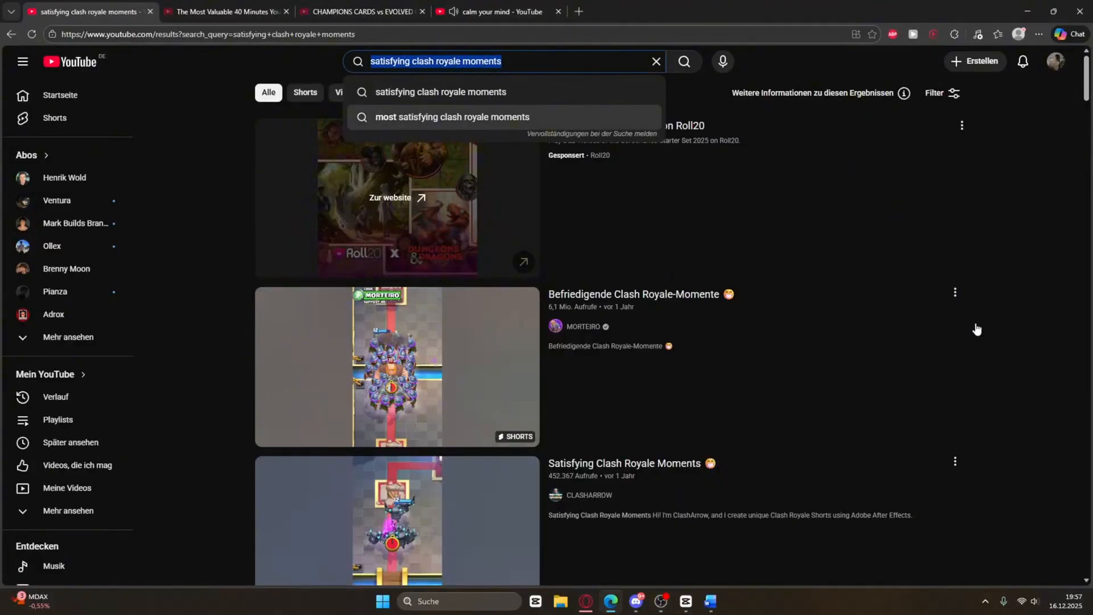
Find "All Your Clash Royale Satisfaction In One Video.." in the YouTube results, open it in a new tab and switch to it.
click(1015, 339)
scroll(884, 386, down, 15)
scroll(788, 416, down, 15)
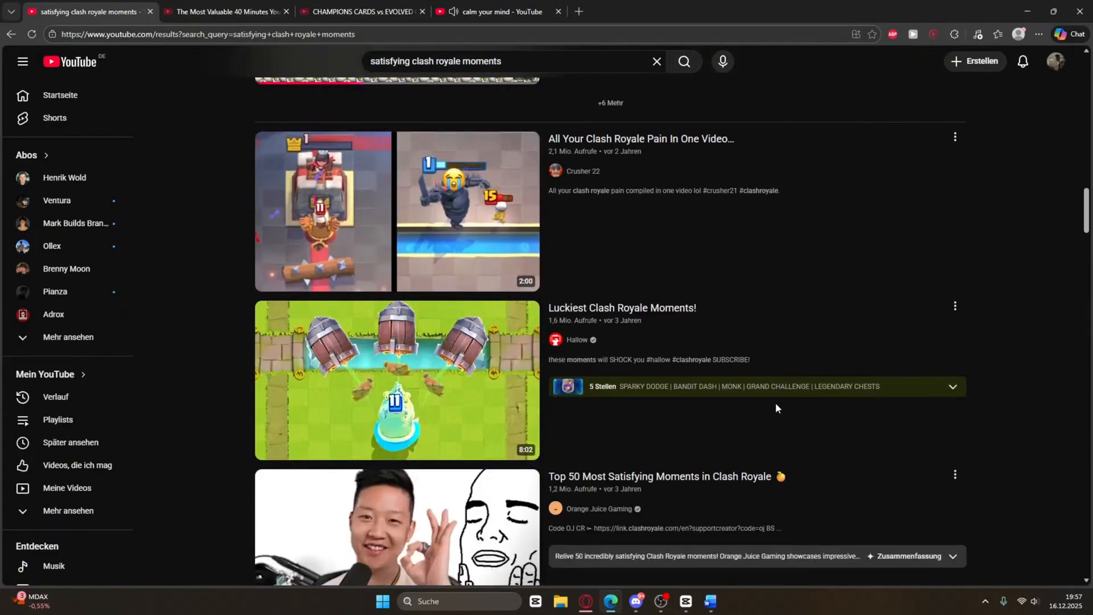
scroll(743, 395, down, 2)
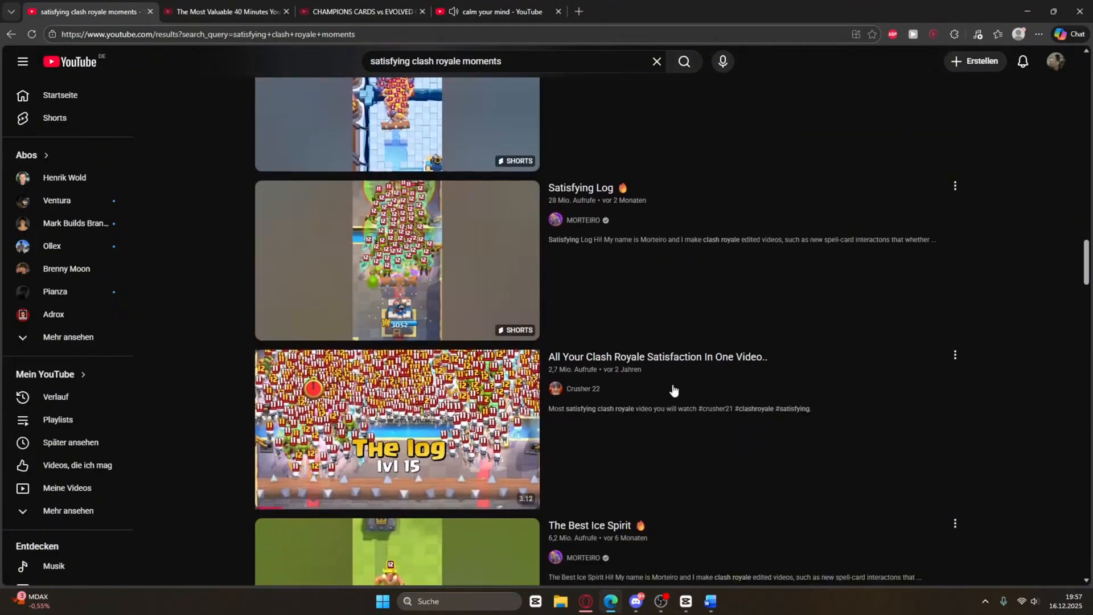
right_click(623, 361)
click(629, 370)
click(240, 12)
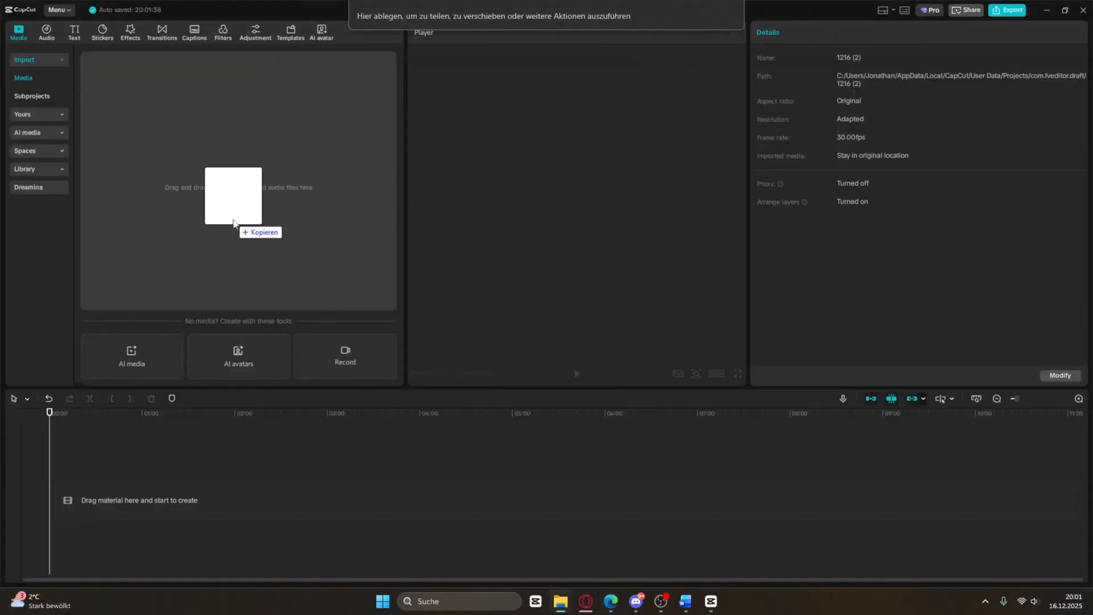
Import the downloaded Clash Royale satisfaction video into the empty project and place it at the start of the timeline.
drag(244, 222, 245, 223)
drag(114, 108, 105, 488)
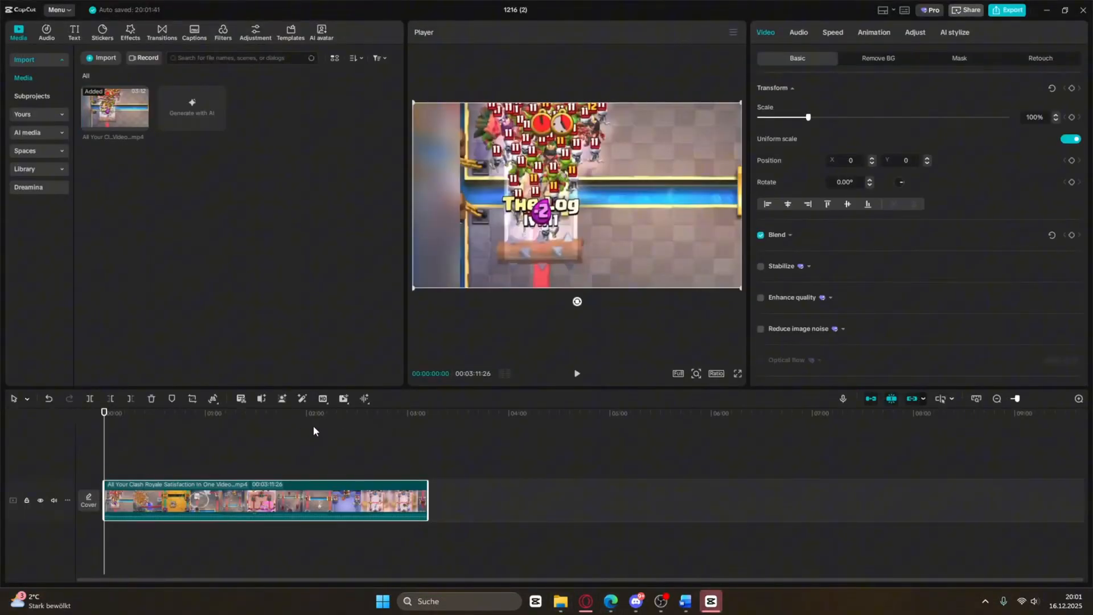
Split the satisfaction video into separate scenes and set the project's aspect ratio to 9:16.
right_click(248, 497)
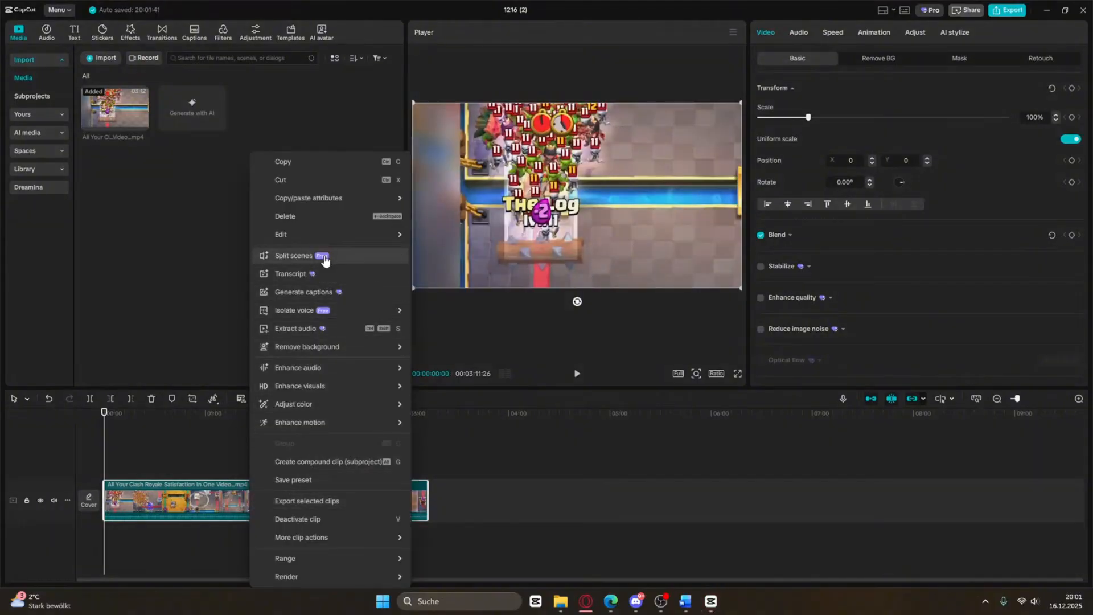
click(294, 256)
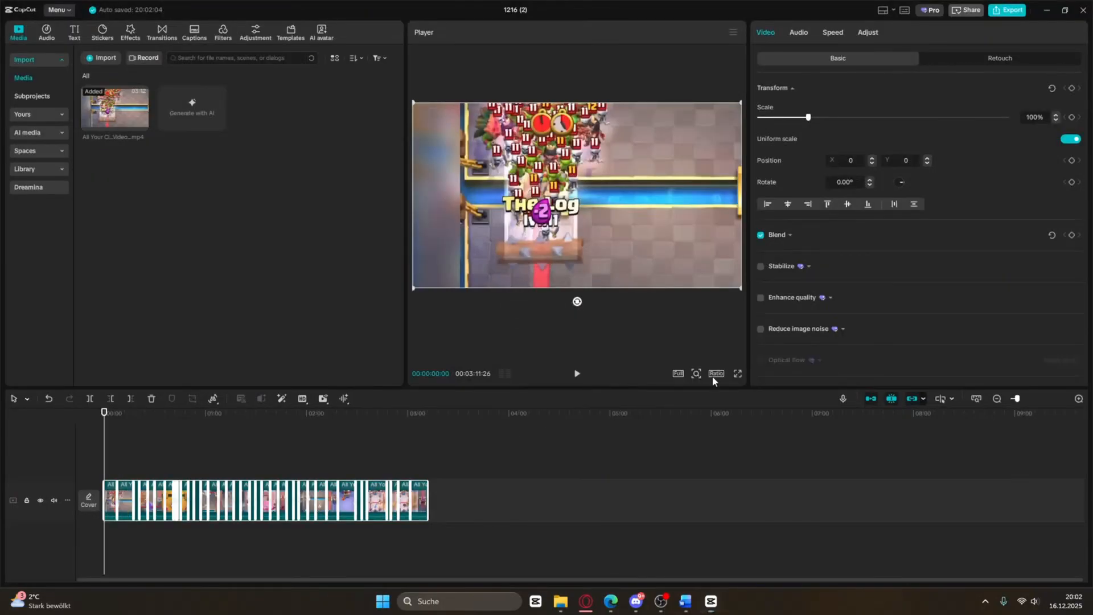
click(715, 374)
click(750, 500)
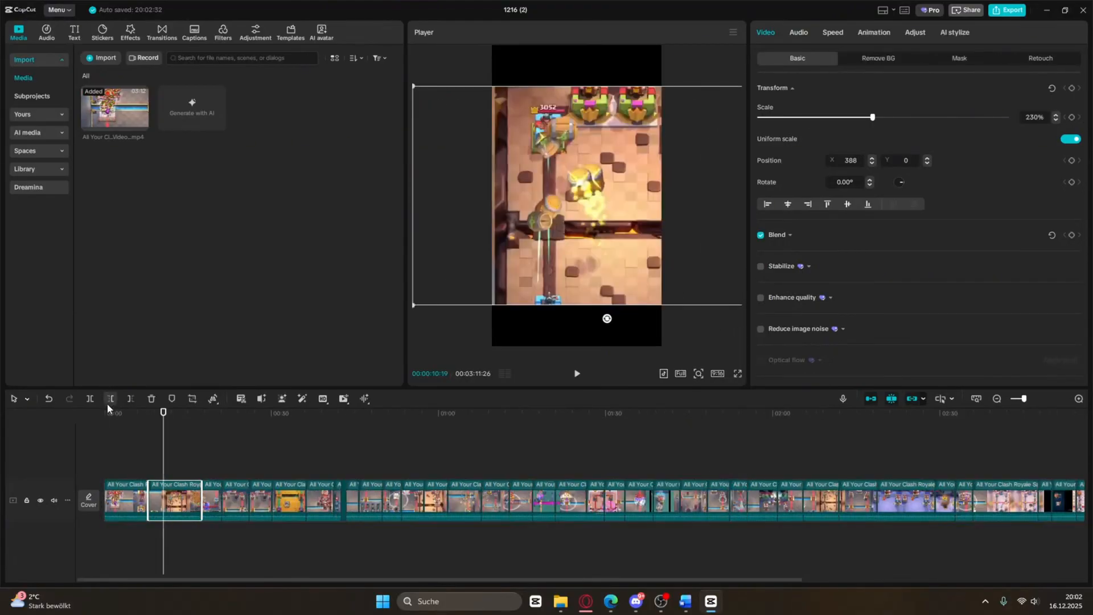
Trim off the second scene's start up to the playhead and shift the third scene sideways to X 569.
click(112, 401)
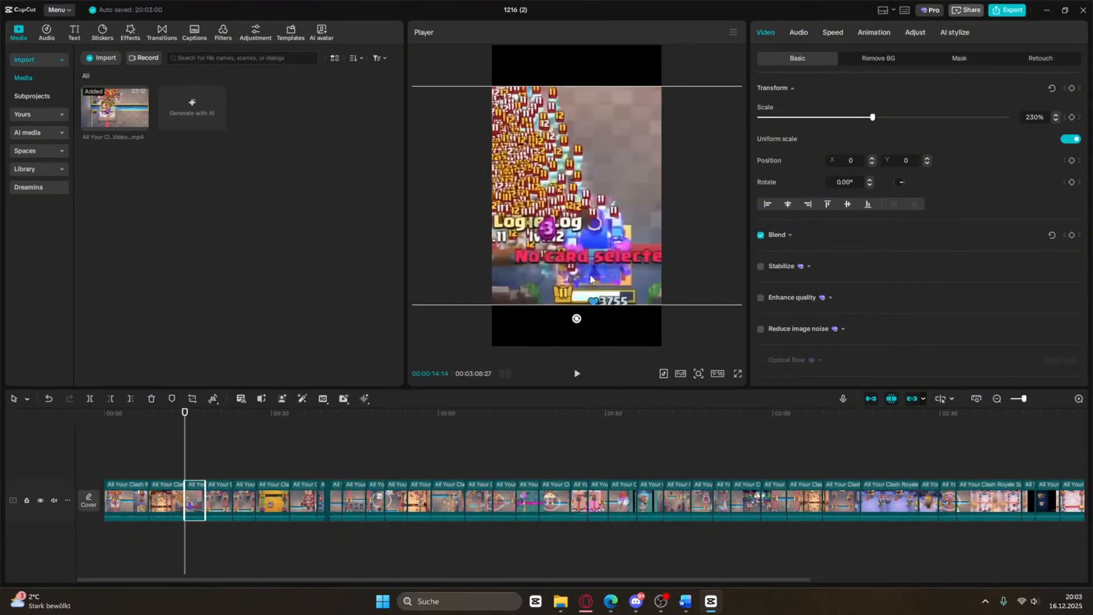
drag(616, 279, 662, 281)
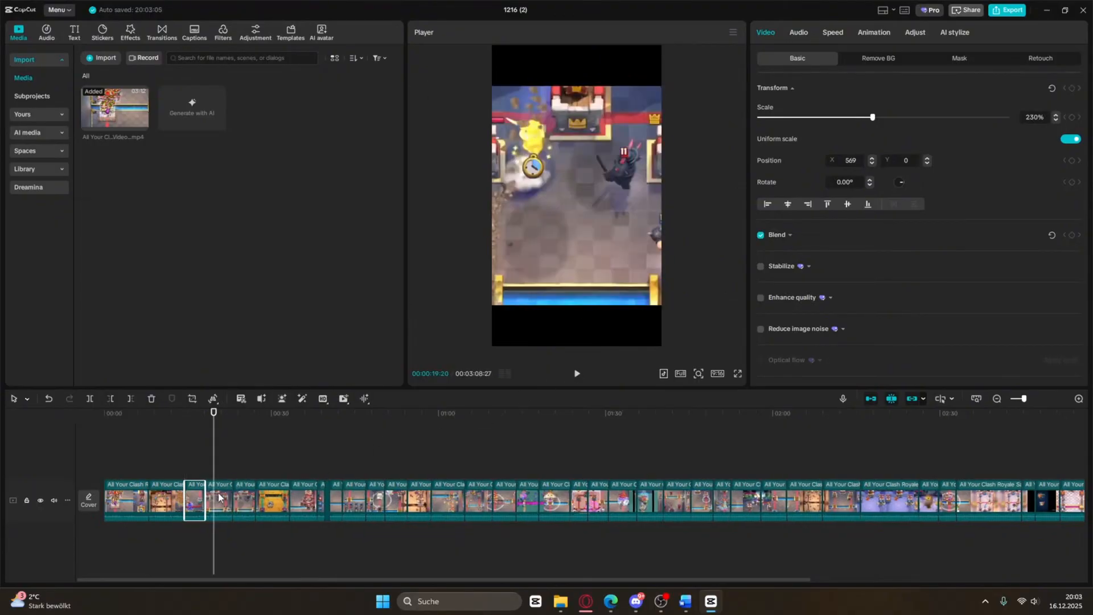
Delete all the scenes that follow the third one on the timeline.
click(220, 495)
drag(226, 471, 772, 542)
key(Delete)
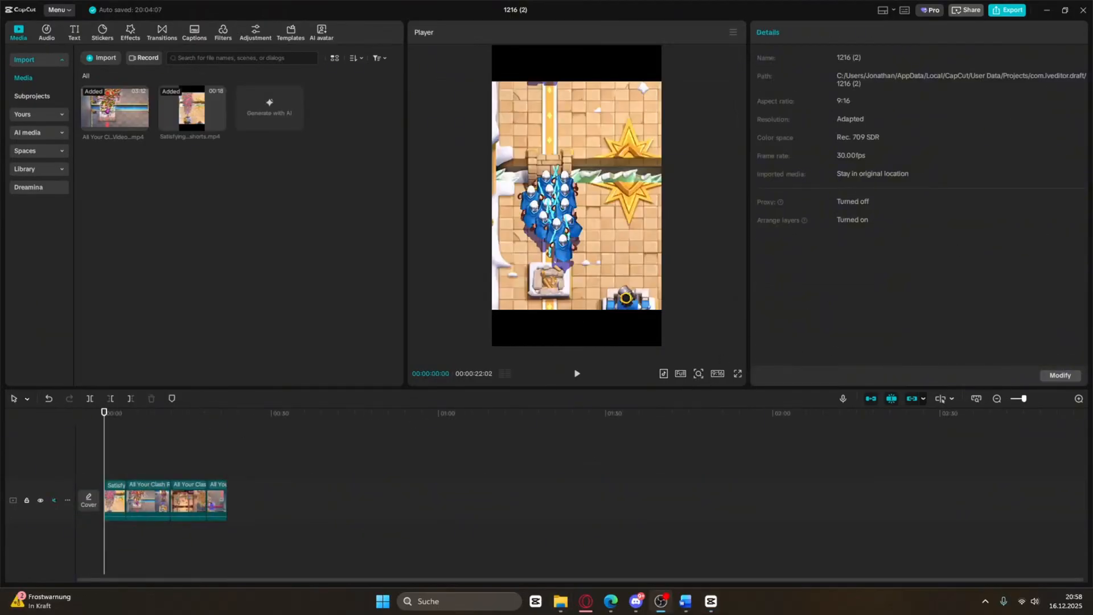
Lay the "On & On" NCS music track under the clips from the start, trim it to the video's end, and open the export.
drag(194, 549, 184, 546)
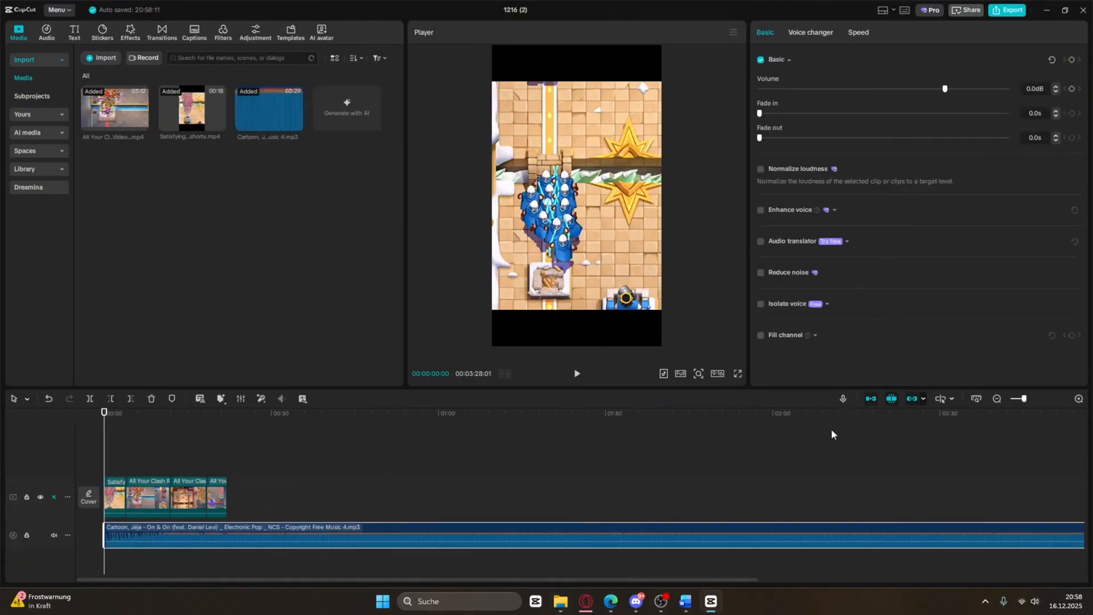
drag(1025, 403, 1032, 400)
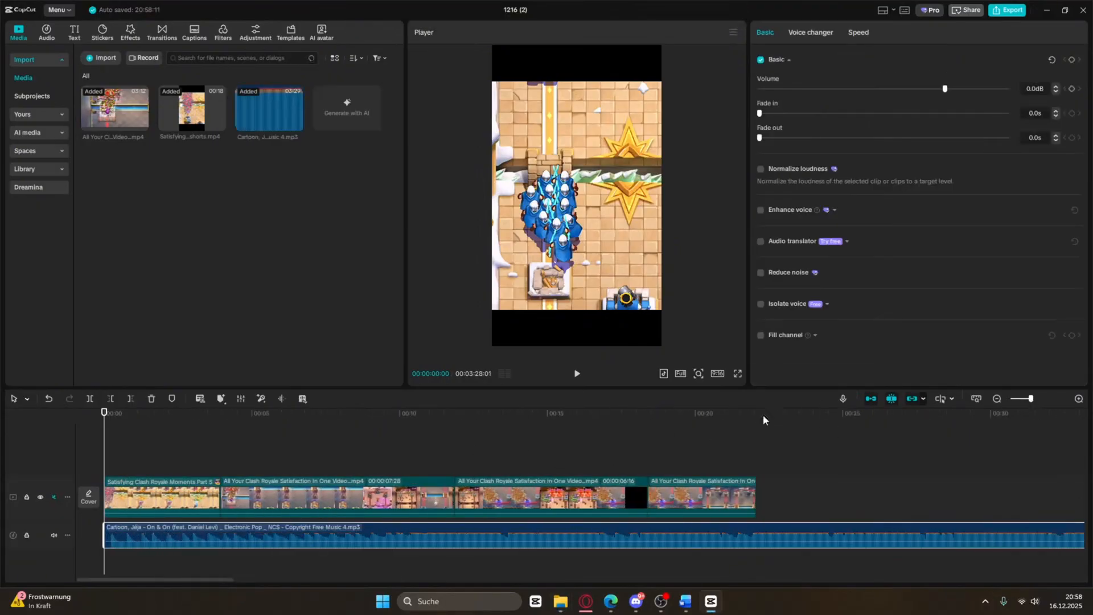
click(760, 472)
click(774, 539)
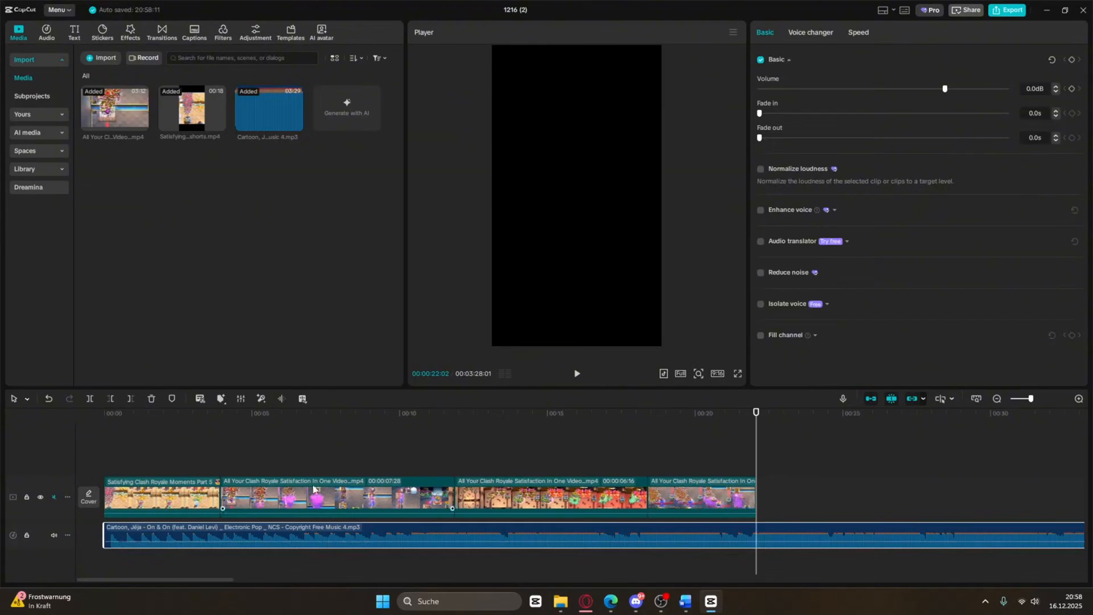
click(129, 402)
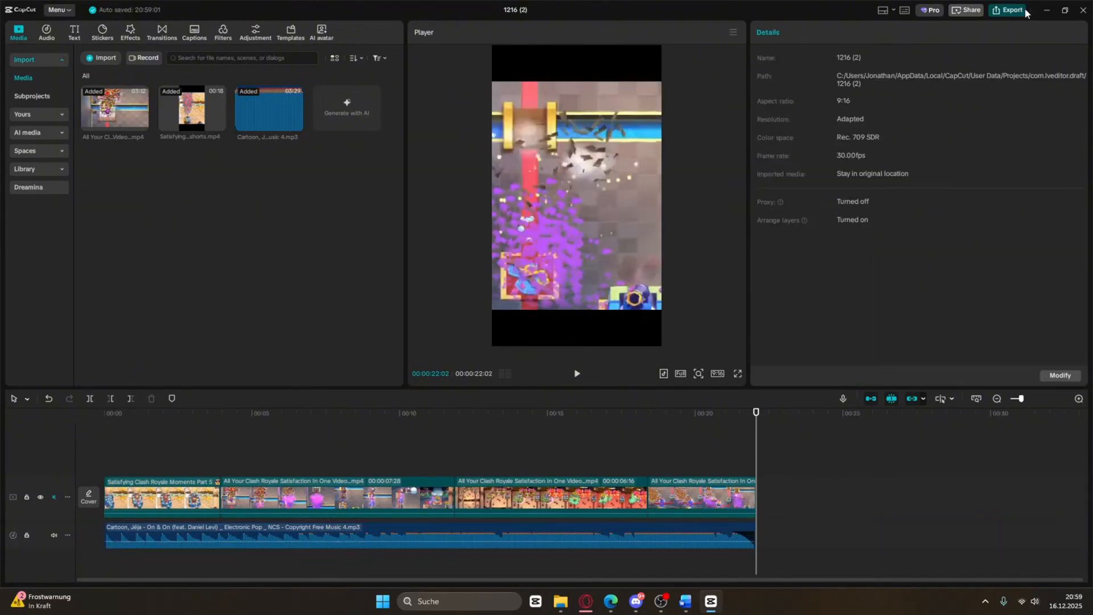
click(1007, 10)
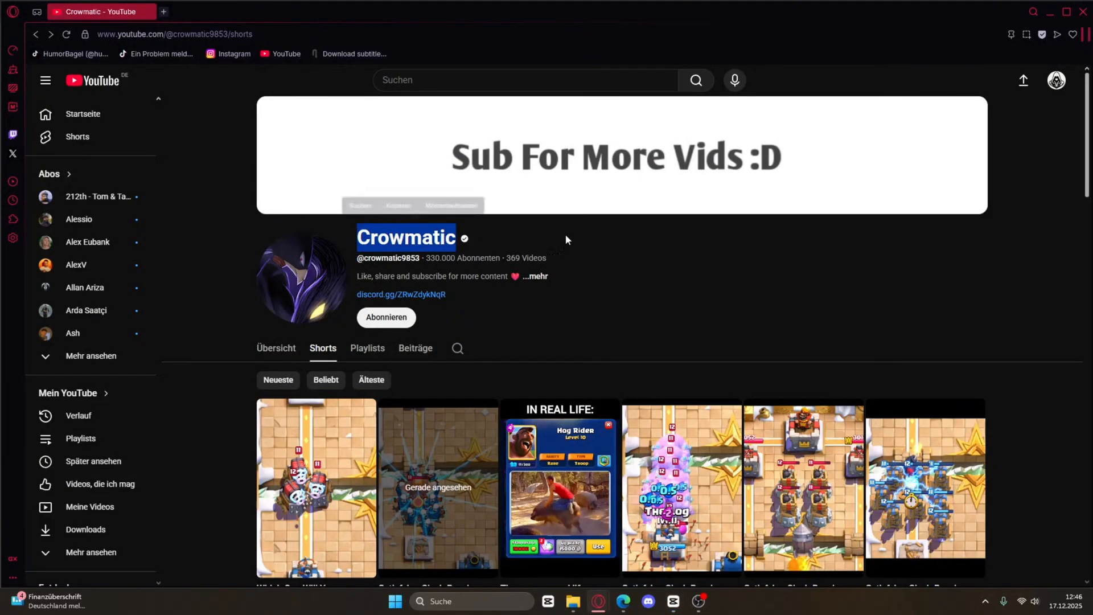
scroll(1051, 182, down, 3)
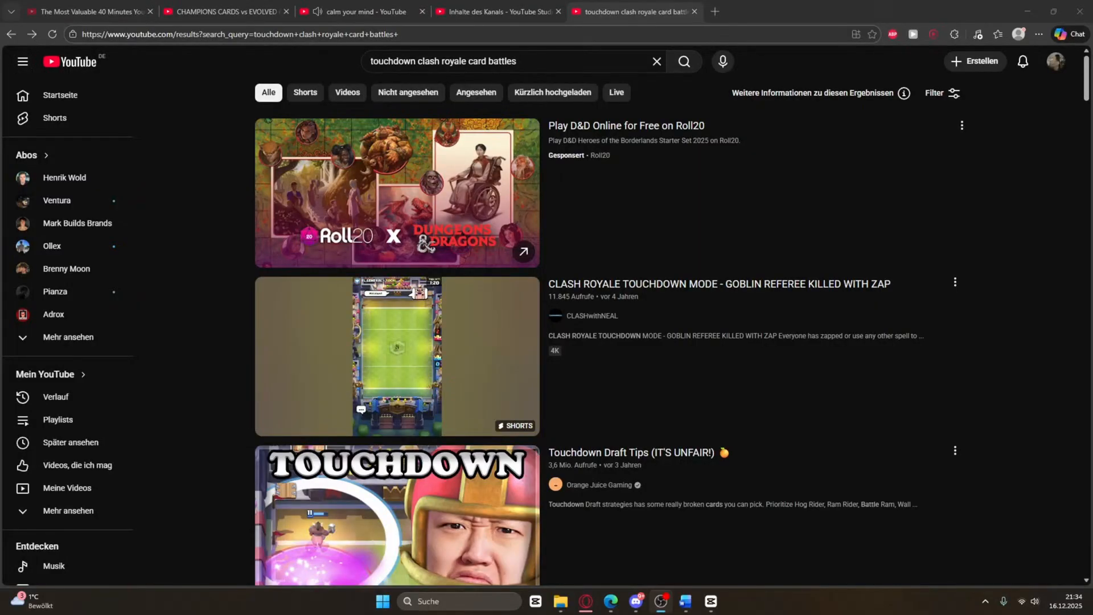
Find "Prepare for the Ultimate Clash Royale War: 500 Goblins vs 500" in the YouTube results, open it in a new tab and switch to it.
drag(573, 59, 171, 75)
scroll(1008, 262, down, 10)
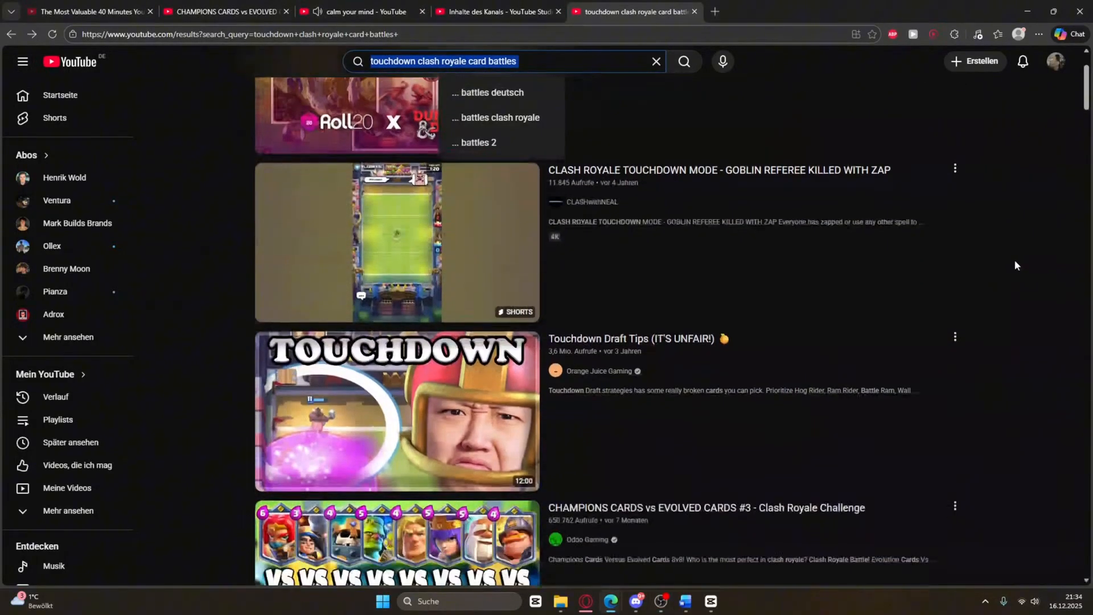
scroll(1008, 260, down, 3)
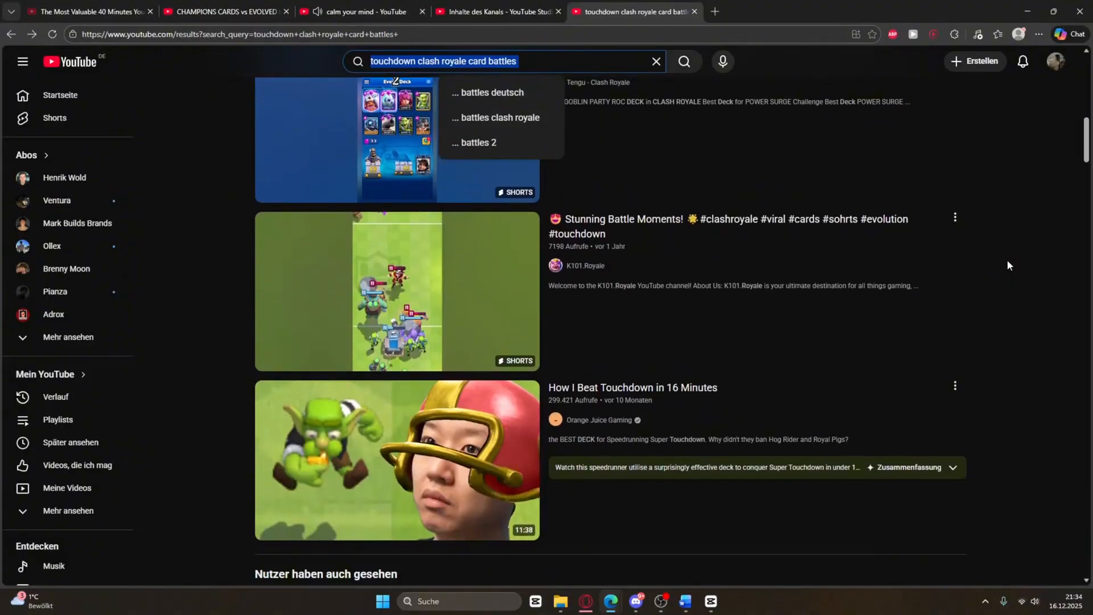
scroll(996, 266, down, 6)
scroll(993, 274, down, 3)
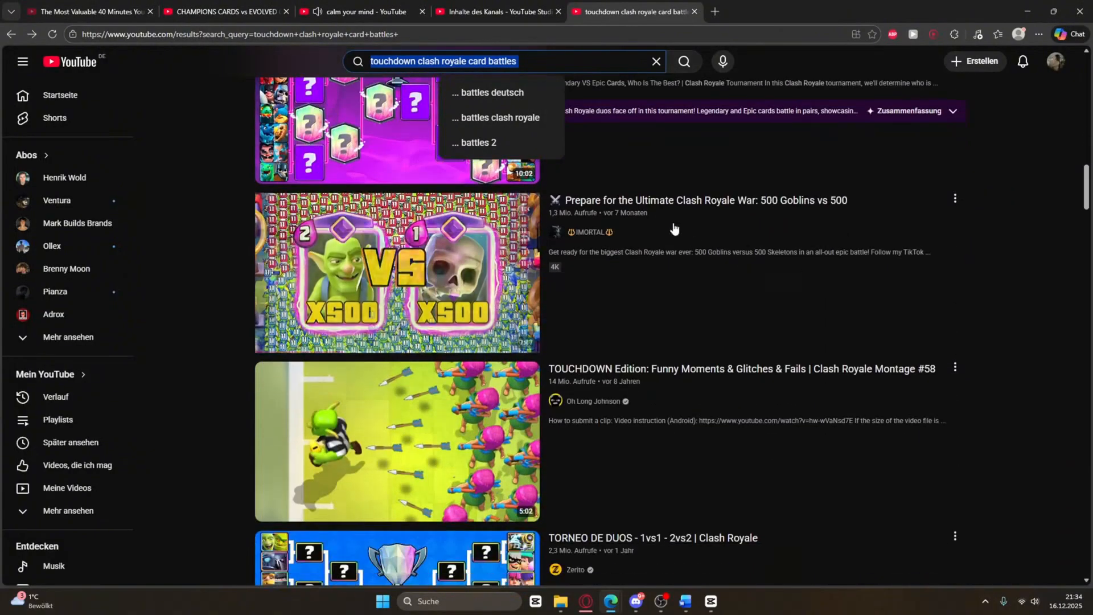
middle_click(651, 206)
click(765, 11)
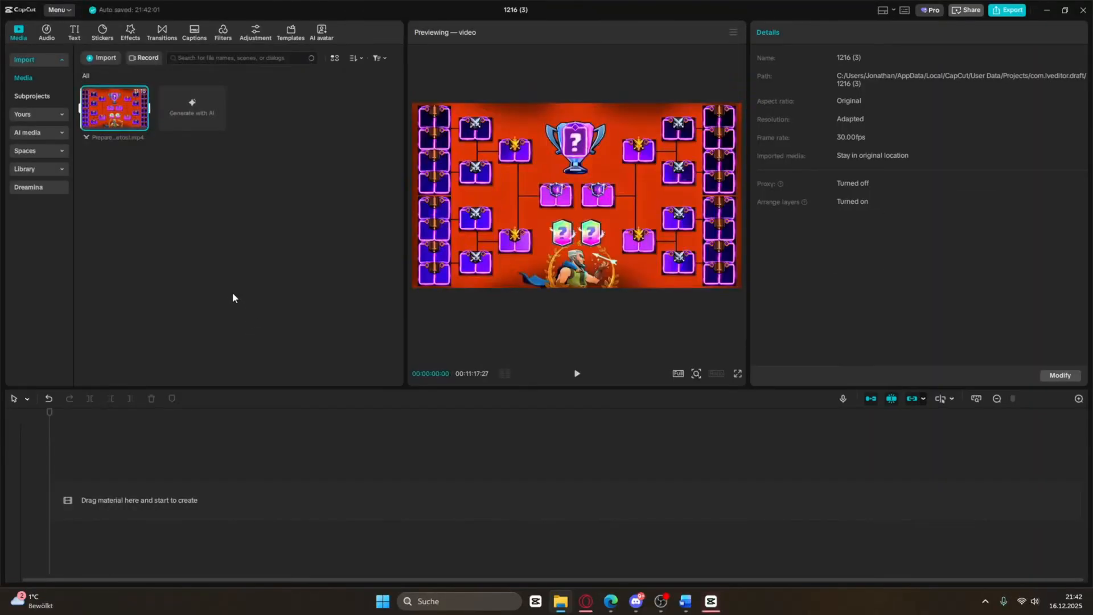
Place the downloaded goblin battle video on the timeline, split it between fights and cut away the unwanted stretch before the last chosen fight.
drag(95, 129, 272, 450)
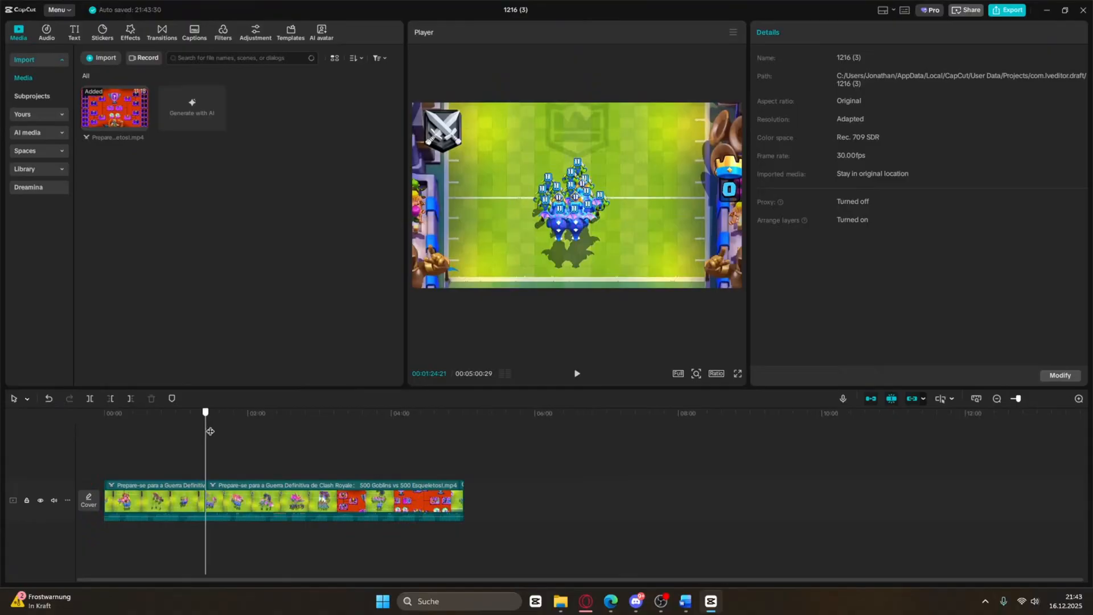
drag(211, 431, 360, 442)
click(90, 399)
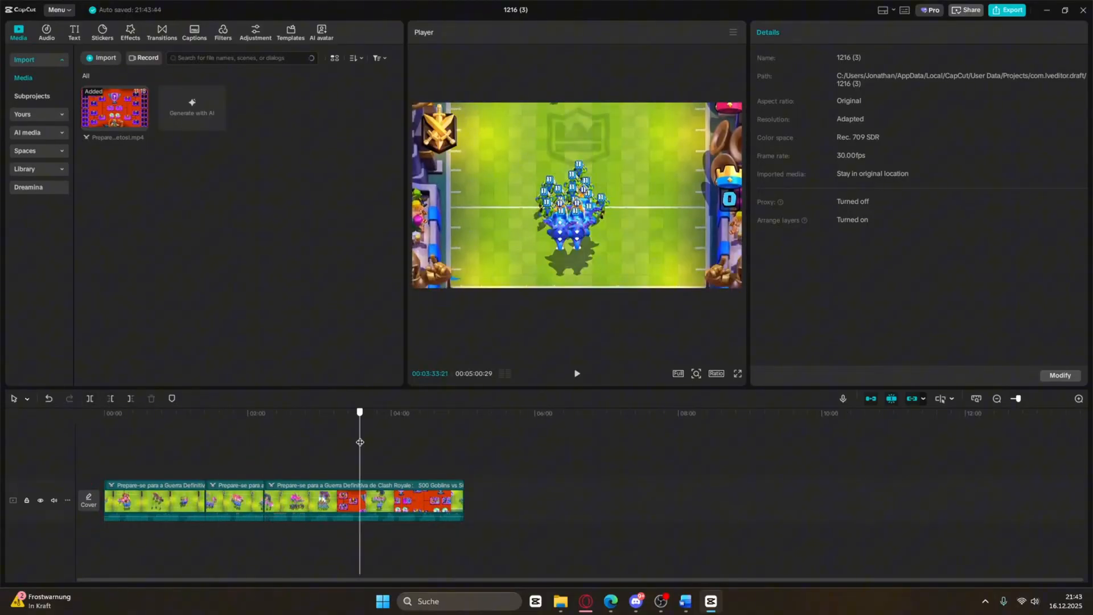
click(112, 400)
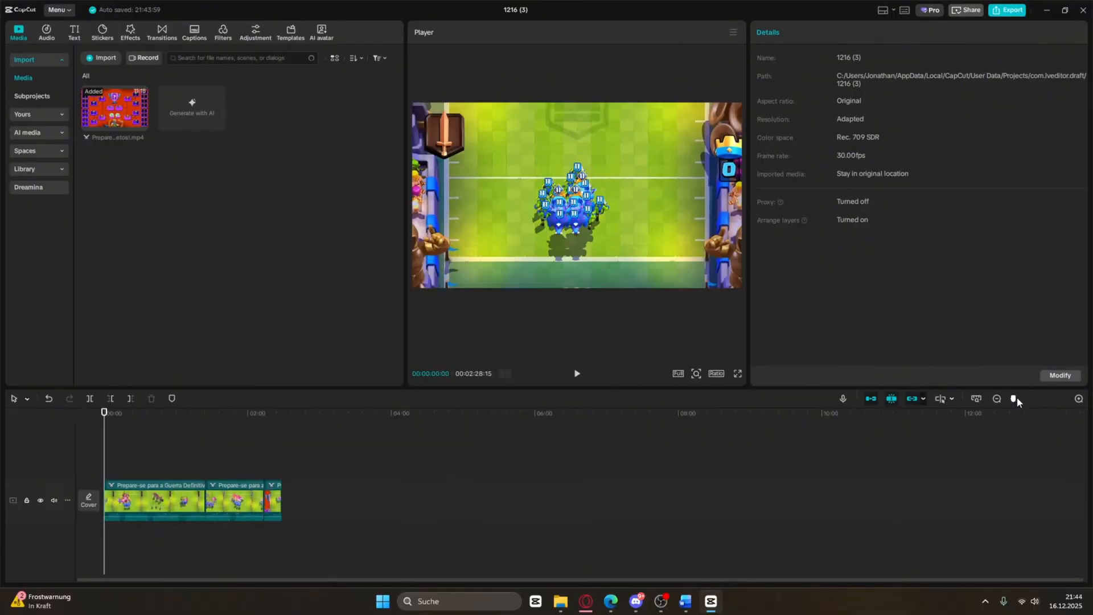
Split the first and the last battle clips on the timeline into separate scenes.
drag(1018, 398, 1022, 401)
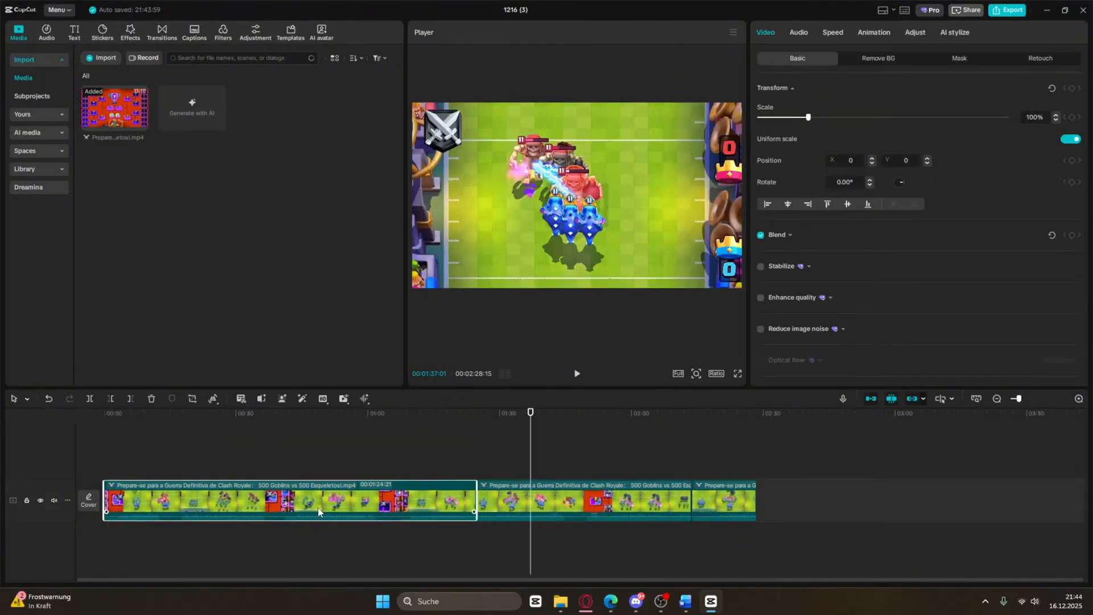
right_click(320, 511)
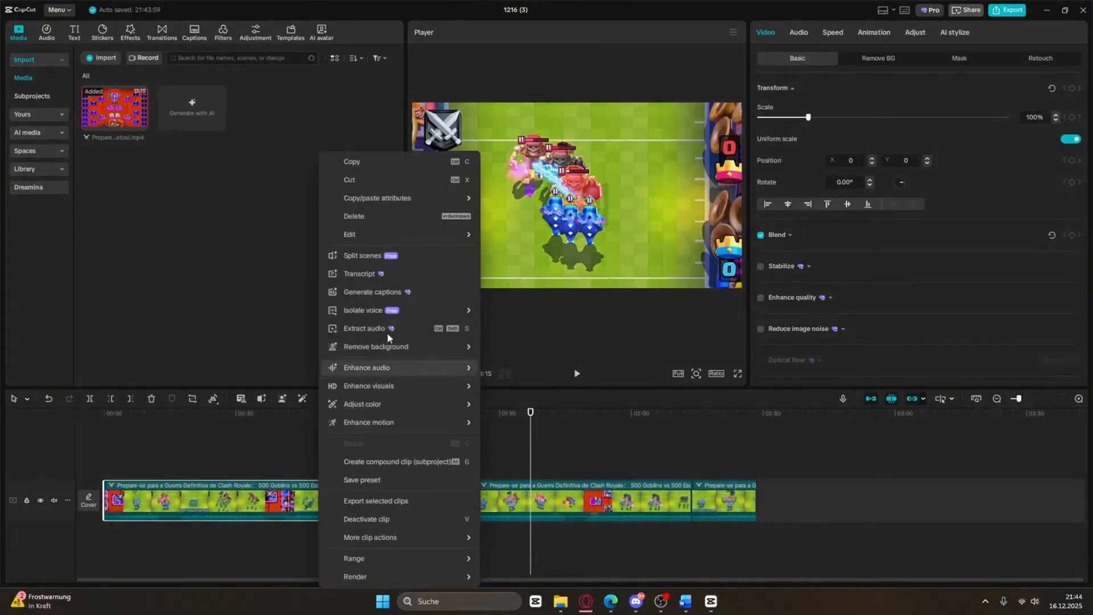
click(368, 256)
click(730, 499)
right_click(730, 499)
click(799, 254)
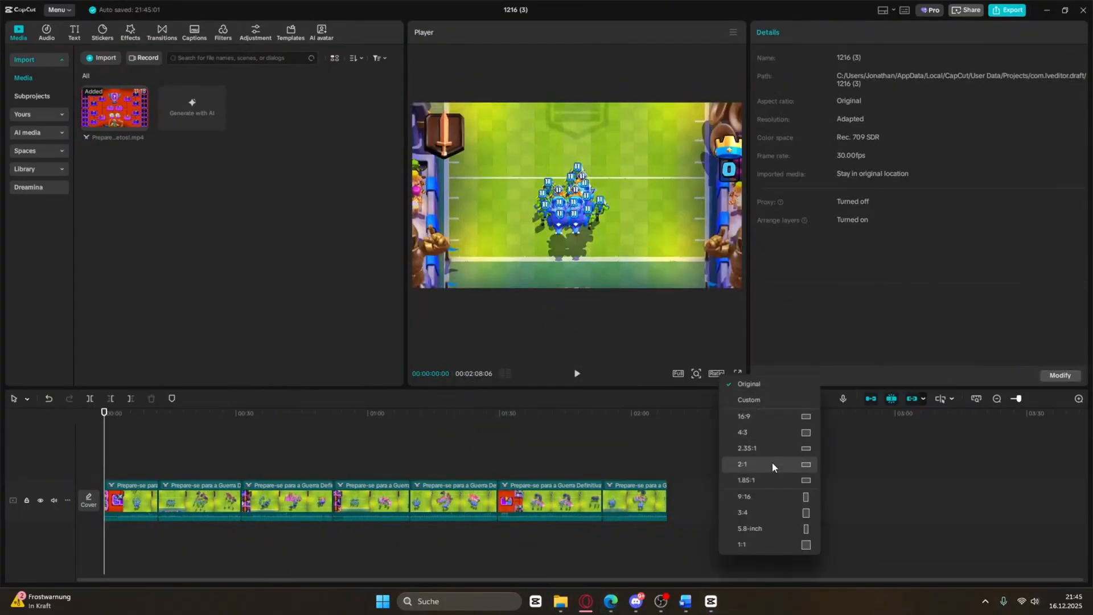
Set the aspect ratio to 9:16, then enlarge all battle clips to 200% and move them down to the frame's lower edge.
click(767, 494)
drag(808, 118, 839, 124)
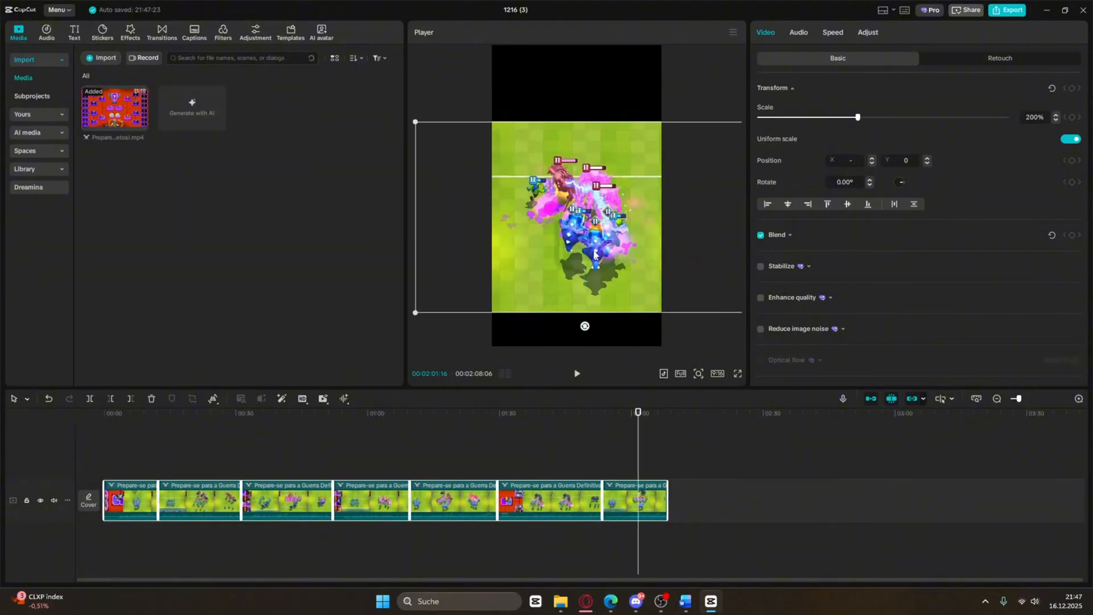
drag(588, 258, 587, 290)
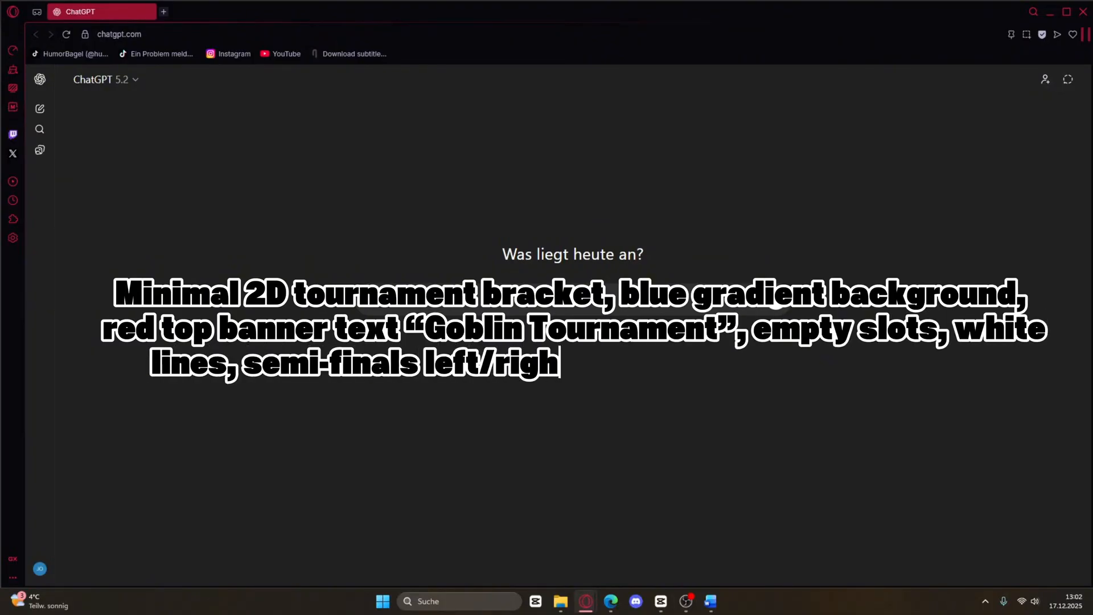
Ask ChatGPT for "Minimal 2D tournament bracket, blue gradient background, red top banner text “Goblin Tournament”, empty slots, white lines, semi-finals left/right, final center, clean game UI".
text(Minimal 2D tournament bracket, blue gradient background, red top banner text "Goblin Tournament", empty slots, white lines, semi-finals left/right, final center, clean game UI)
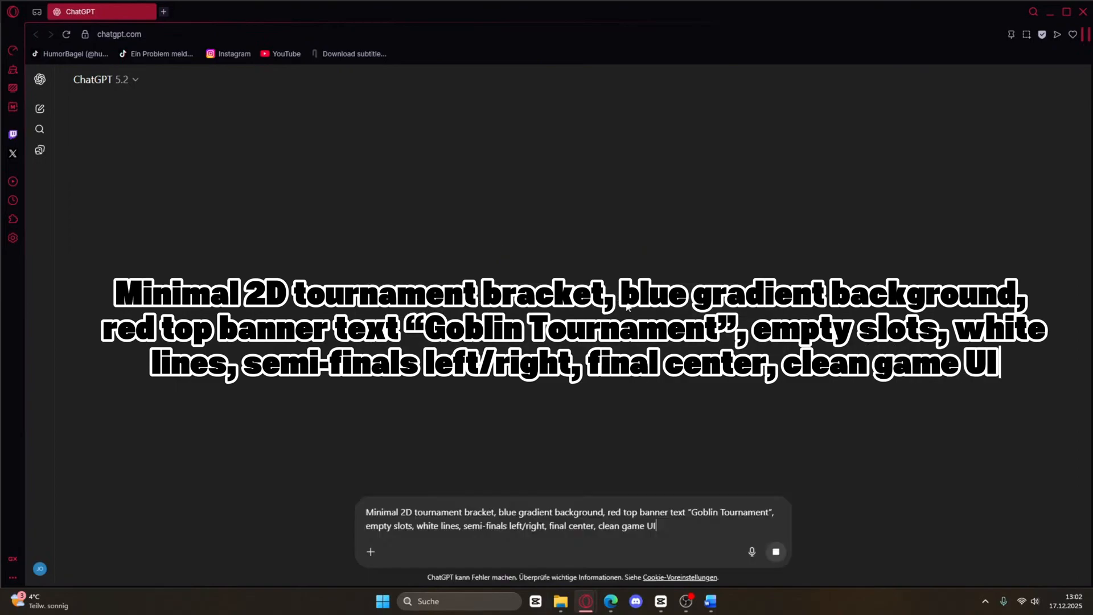
key(Return)
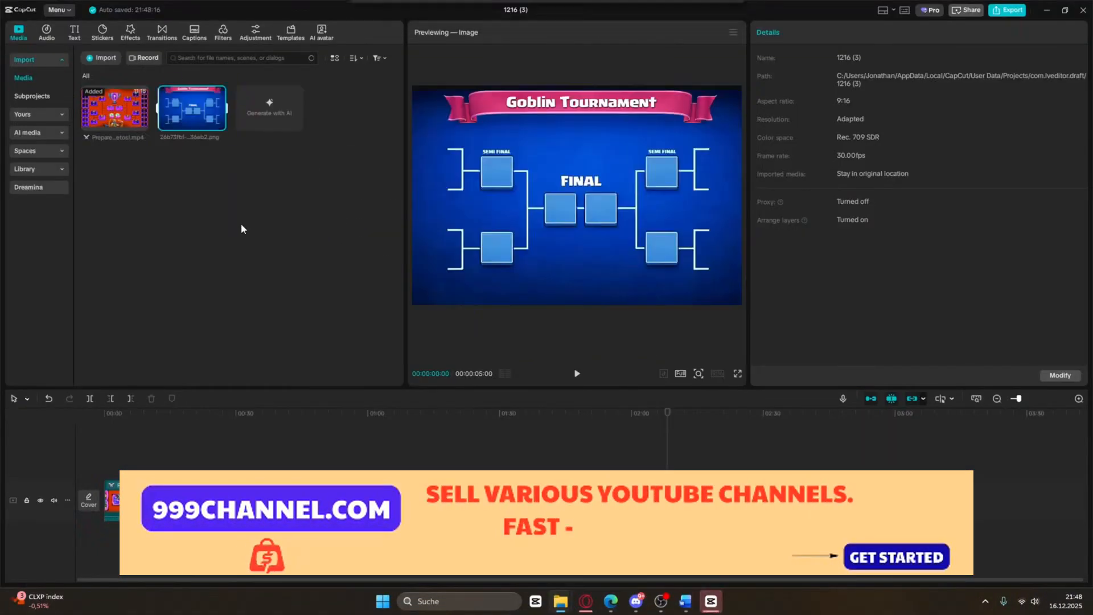
Overlay the Goblin Tournament bracket image across the full length of the clips and move it to the frame's upper edge at Y 1270.
drag(192, 114, 175, 310)
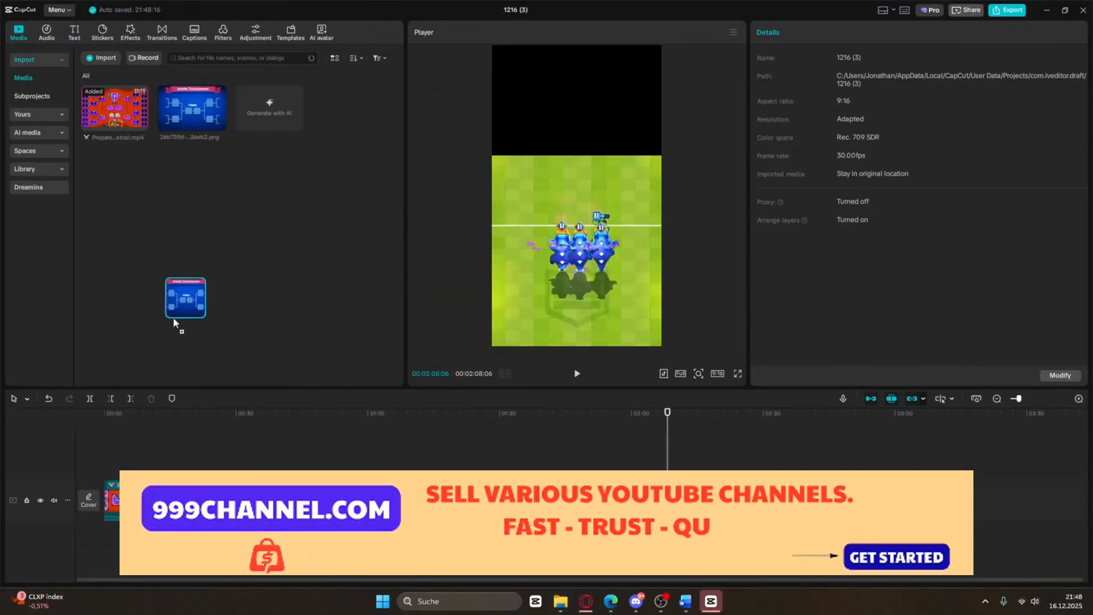
drag(103, 462, 667, 460)
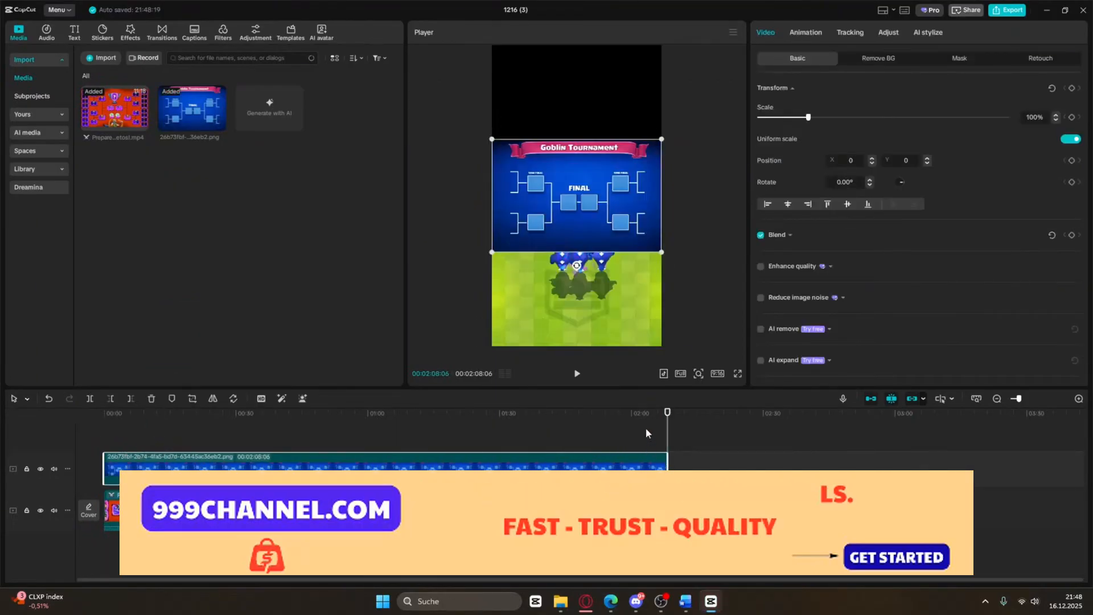
click(629, 435)
drag(608, 156, 631, 125)
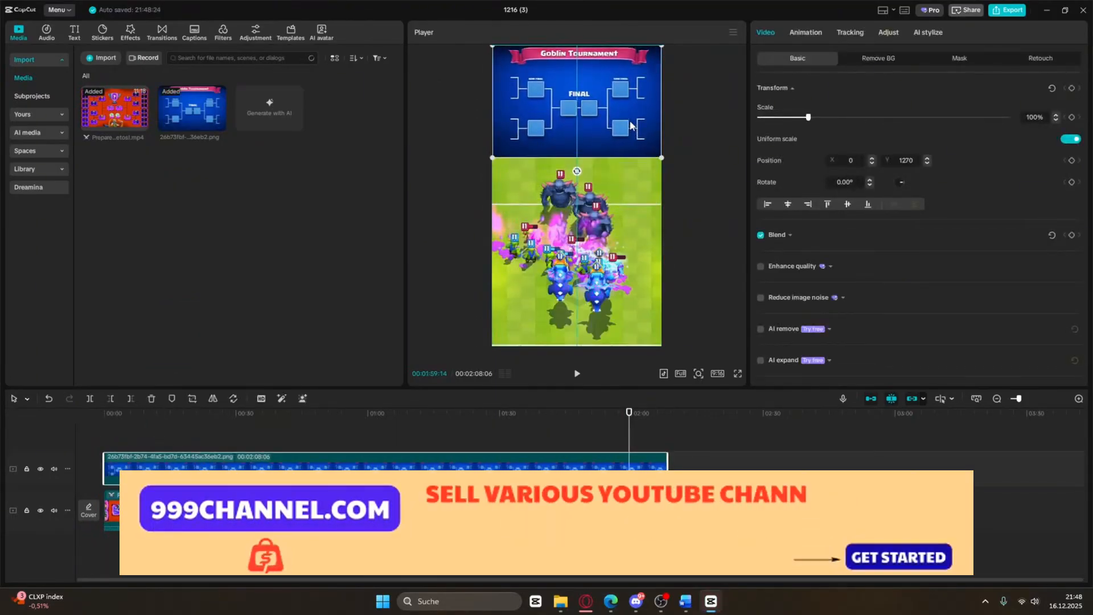
click(738, 373)
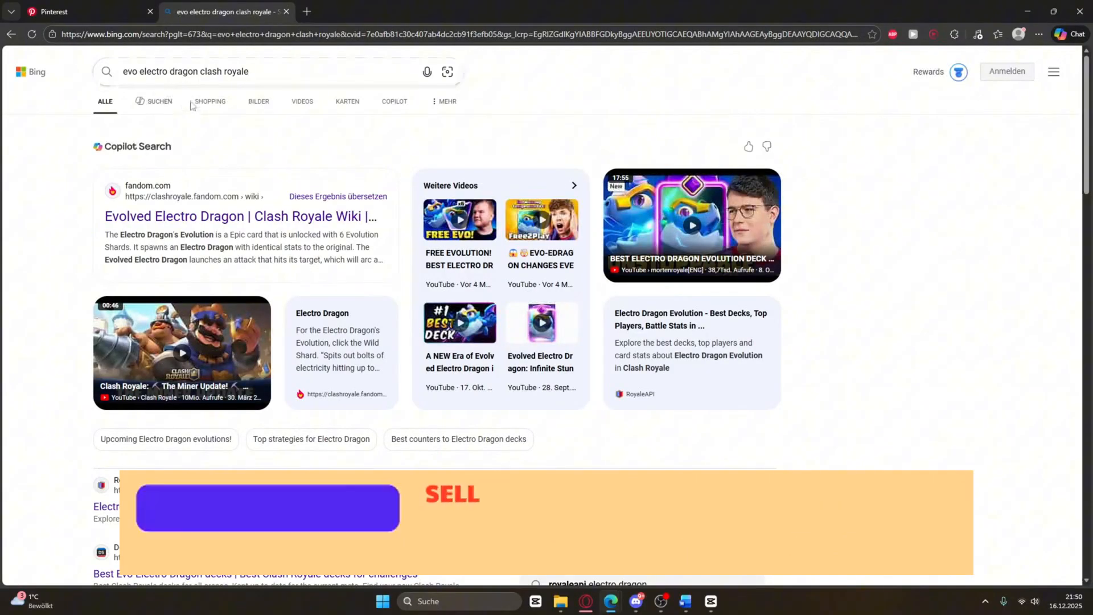
Find the evolved Electro Dragon card in the Bing image results and open its picture in a new tab.
click(262, 102)
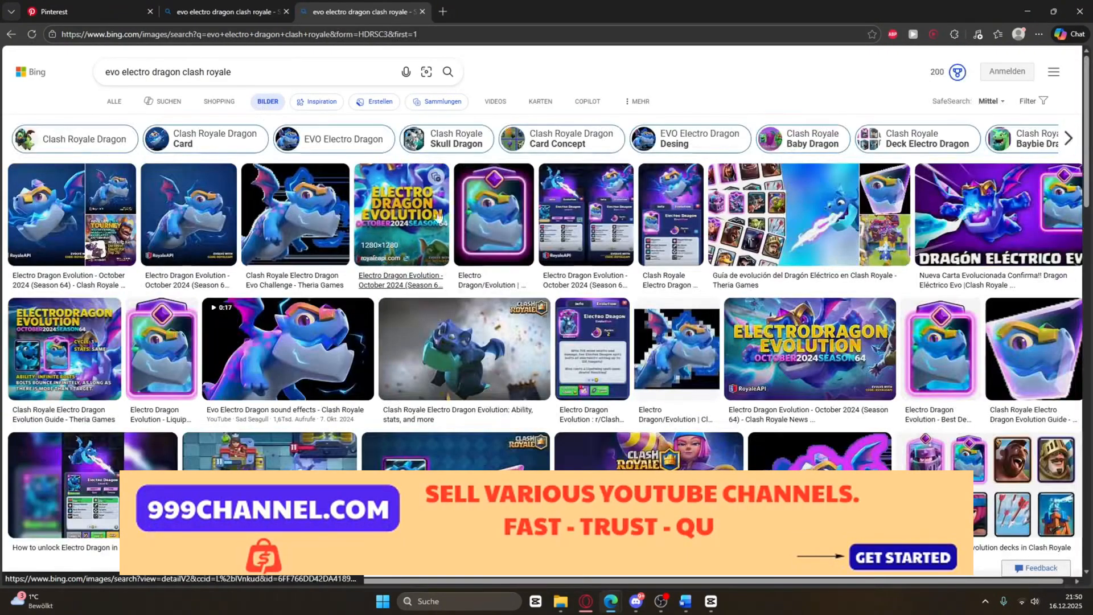
click(462, 197)
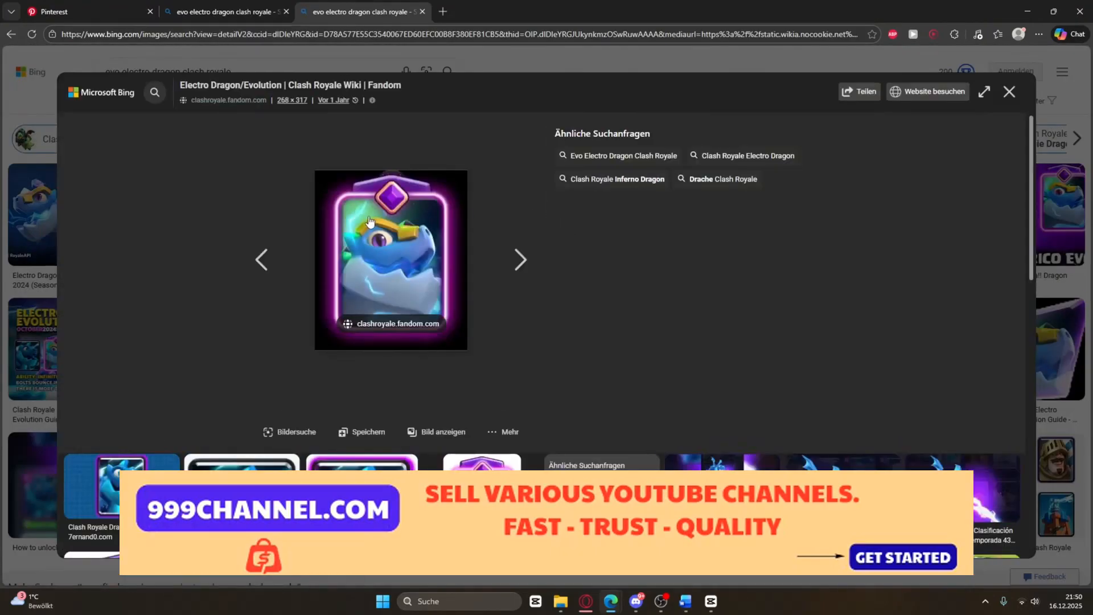
scroll(370, 228, down, 4)
click(383, 249)
right_click(383, 249)
click(421, 257)
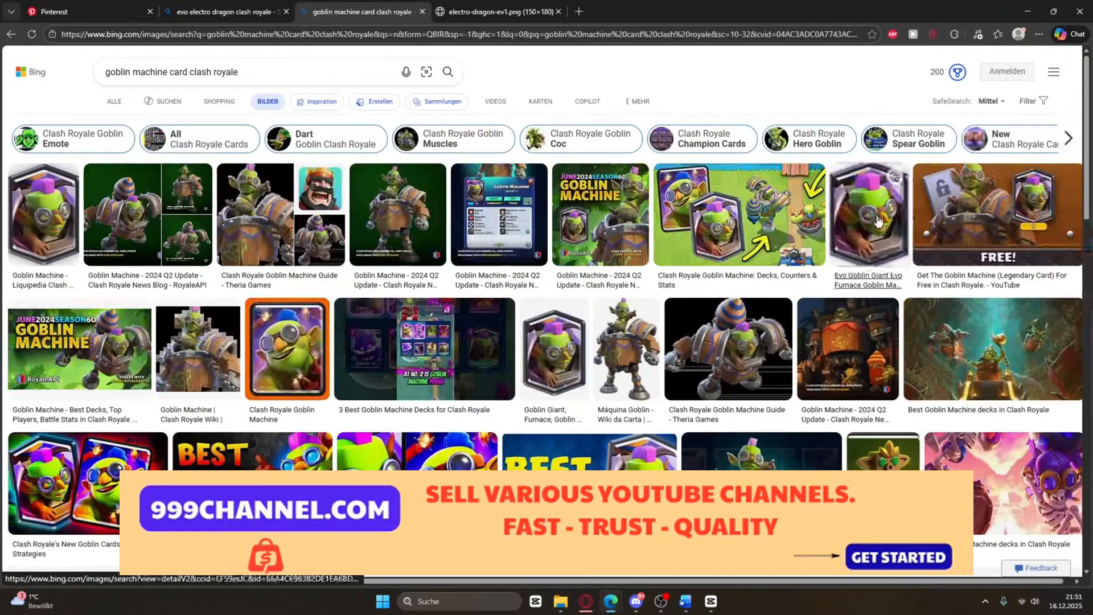
Pick the framed Goblin Machine card from the image results and open its picture in a new tab.
click(869, 220)
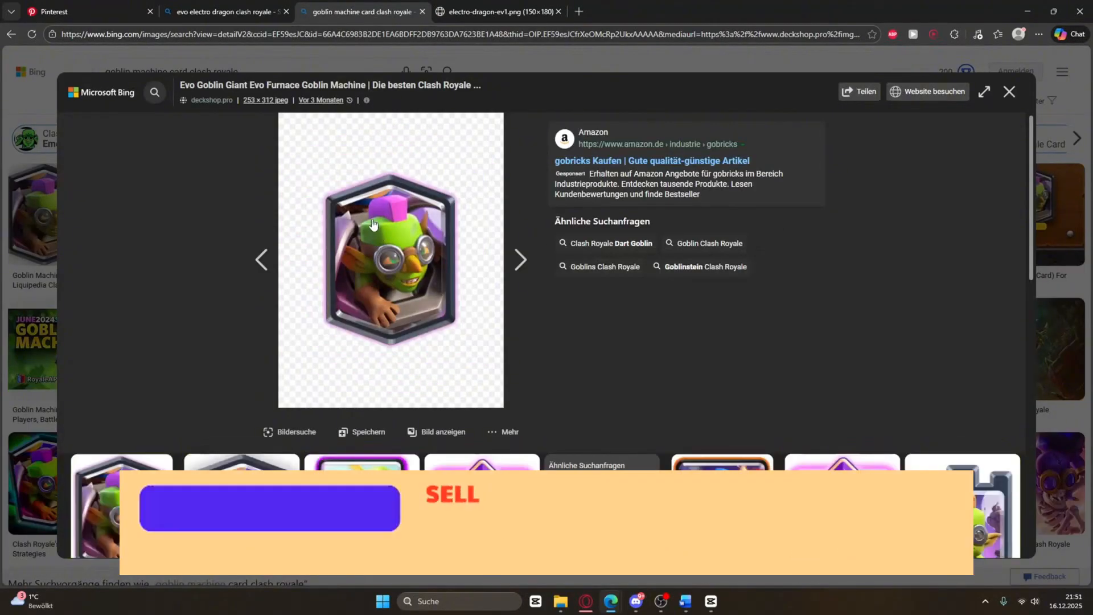
right_click(456, 215)
click(489, 225)
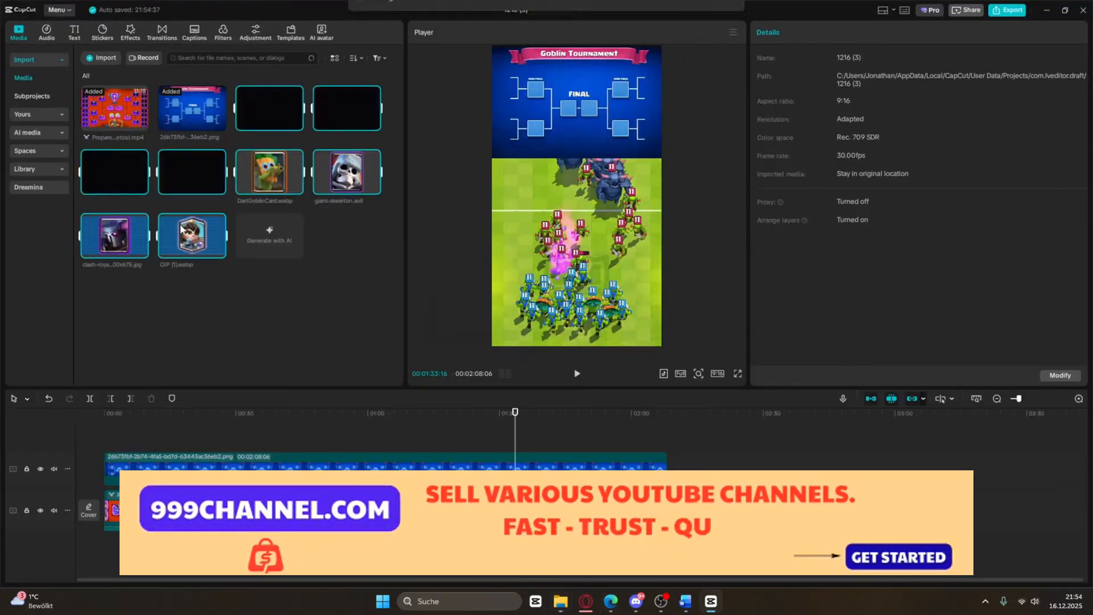
Add the eight Clash Royale card images to the timeline above the bracket image and scale them down to 10%.
drag(365, 111, 185, 428)
drag(192, 167, 313, 461)
drag(250, 438, 120, 478)
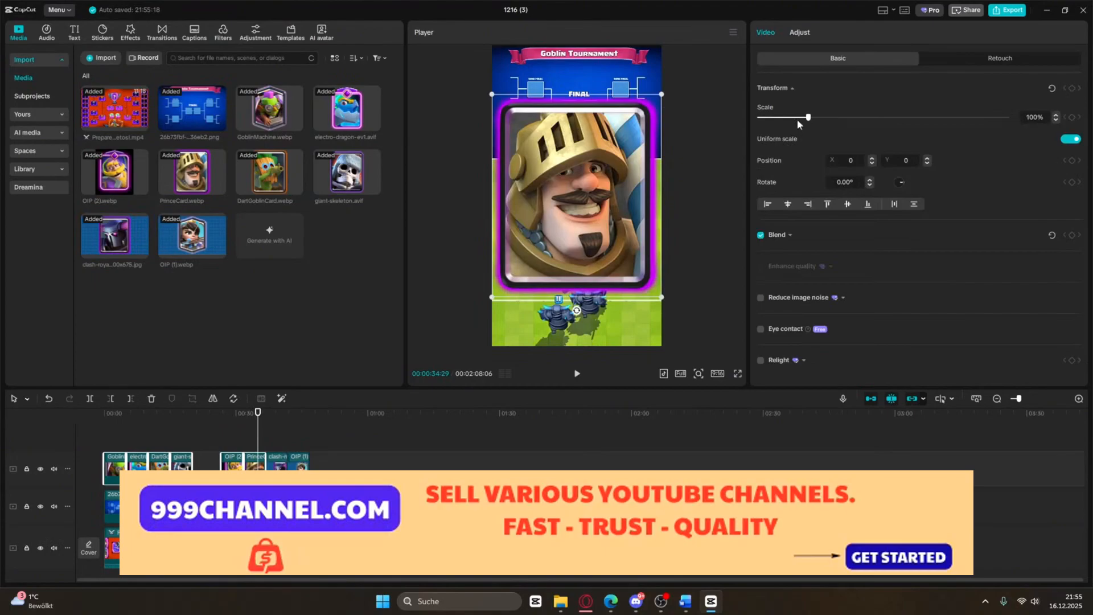
drag(799, 124, 786, 122)
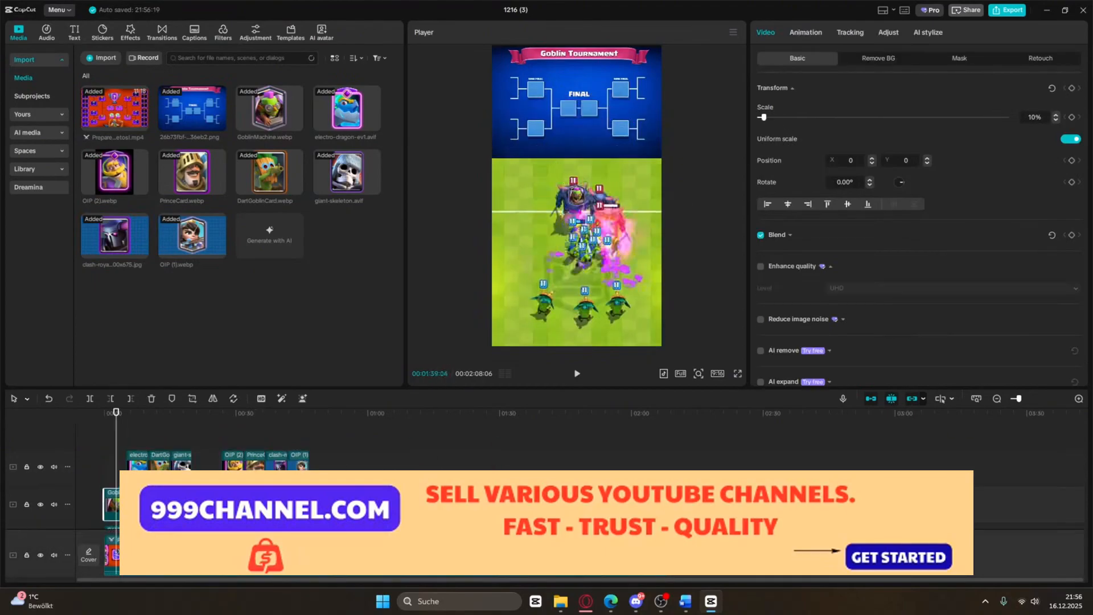
Stretch the card clips over the full 00:02:08:06 and place the eight cards beside the bracket's outer lines, four per side.
drag(539, 505, 665, 465)
drag(577, 195, 521, 138)
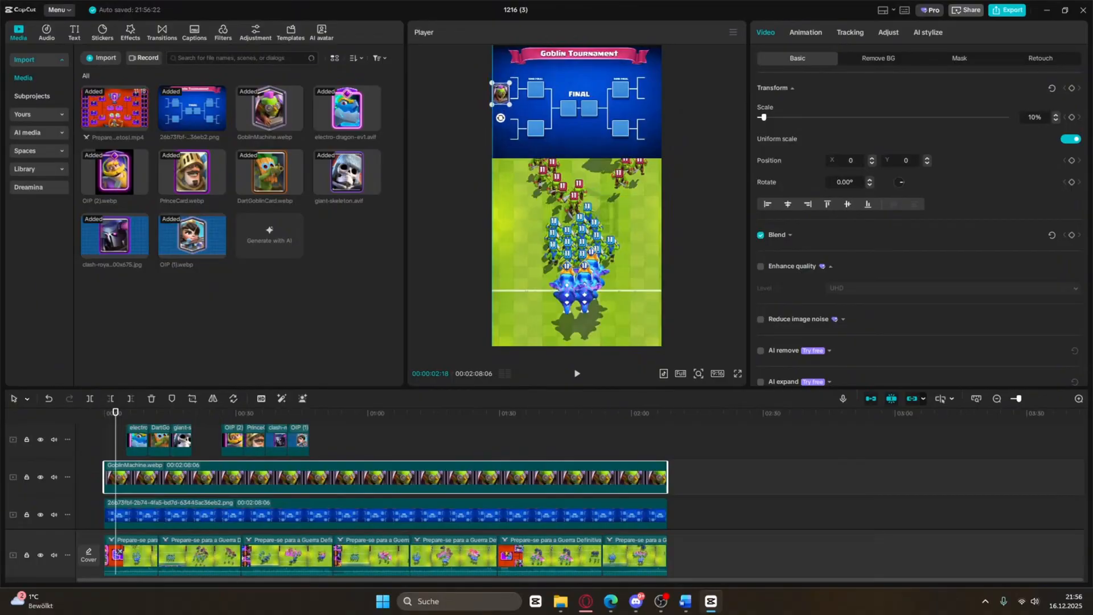
drag(126, 478, 668, 478)
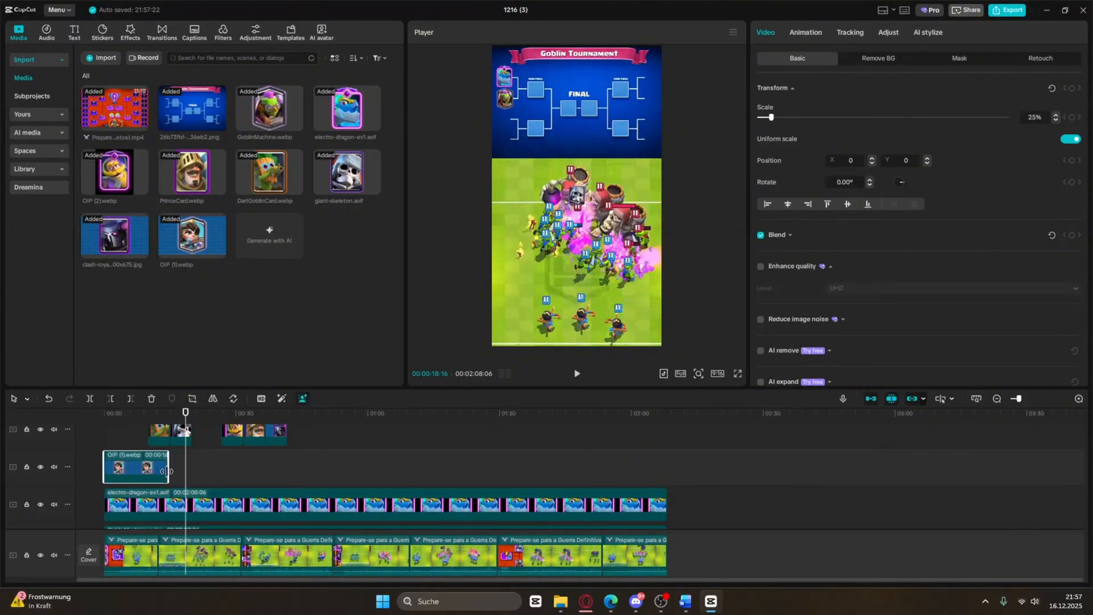
drag(165, 467, 668, 467)
click(494, 162)
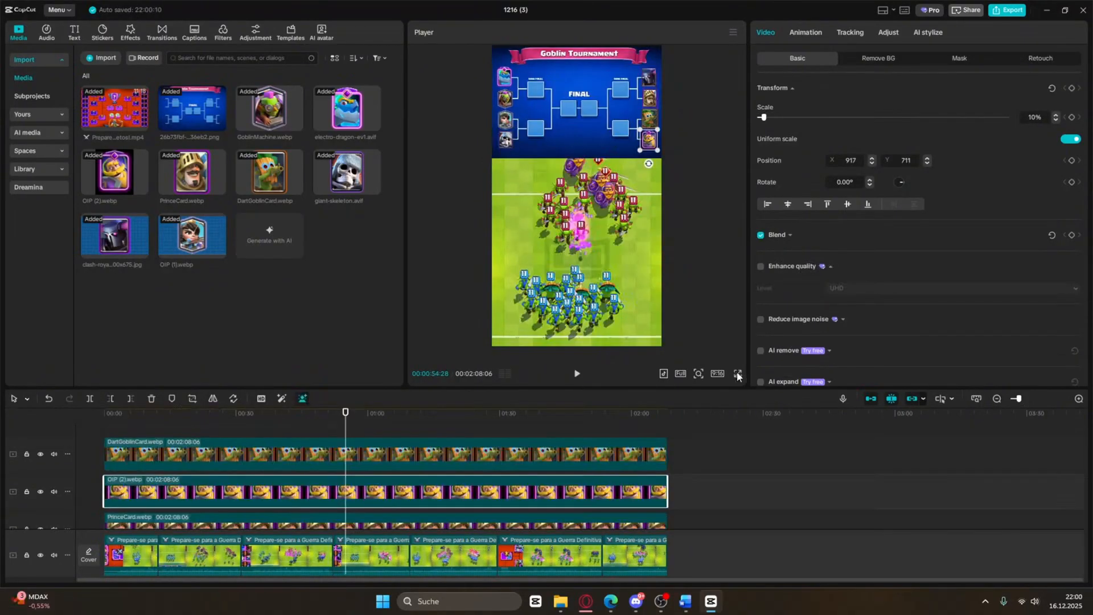
click(738, 374)
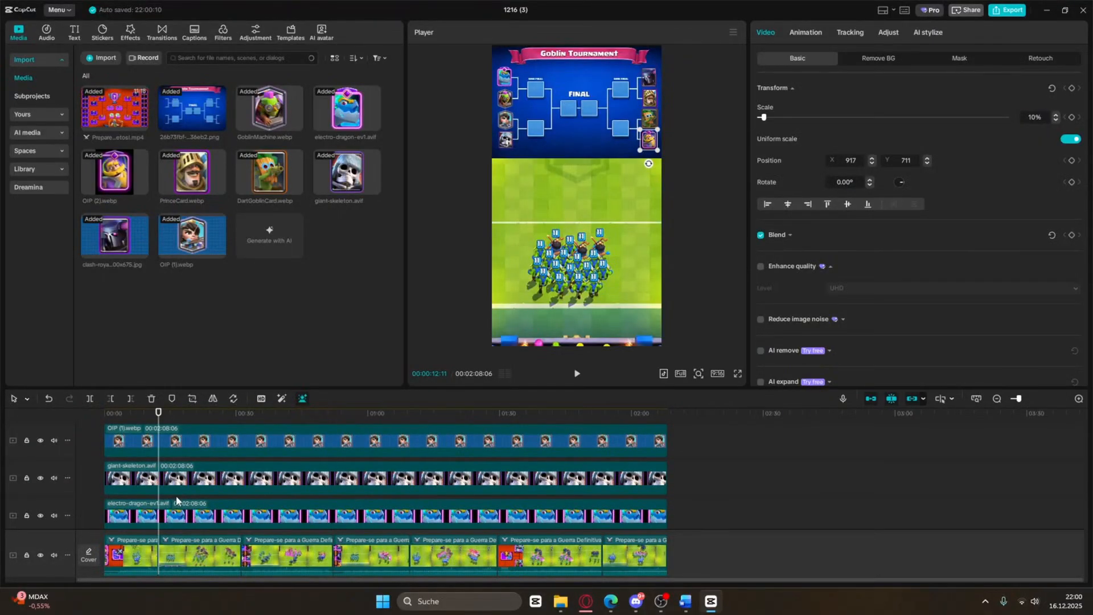
Duplicate the Electro Dragon card from 00:00:12:11 onward and place it enlarged in the upper-left semi-final slot.
click(188, 507)
scroll(199, 485, up, 3)
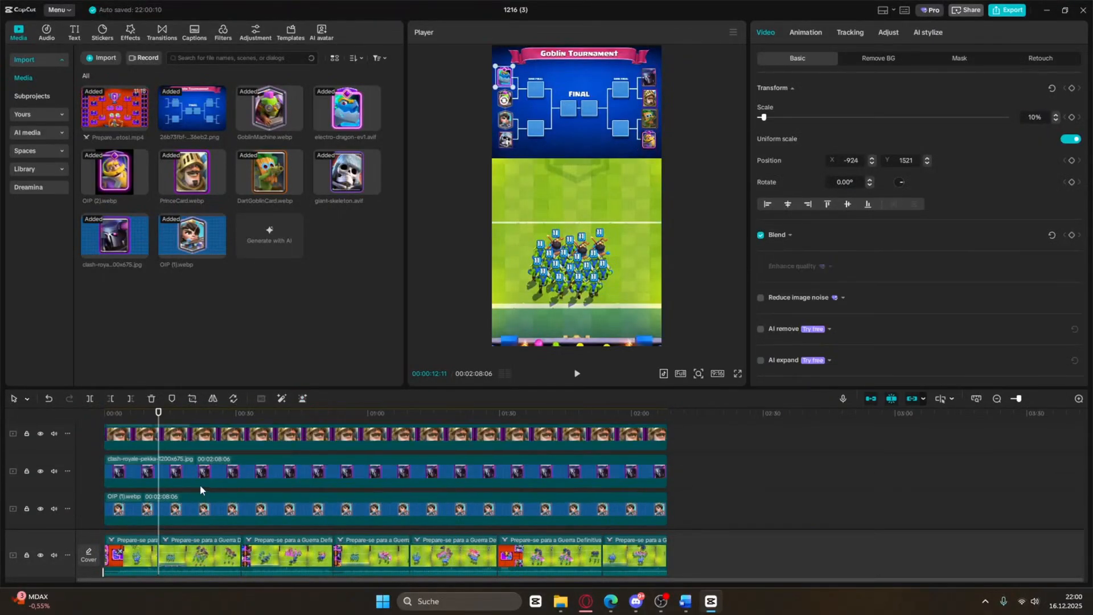
scroll(157, 438, up, 2)
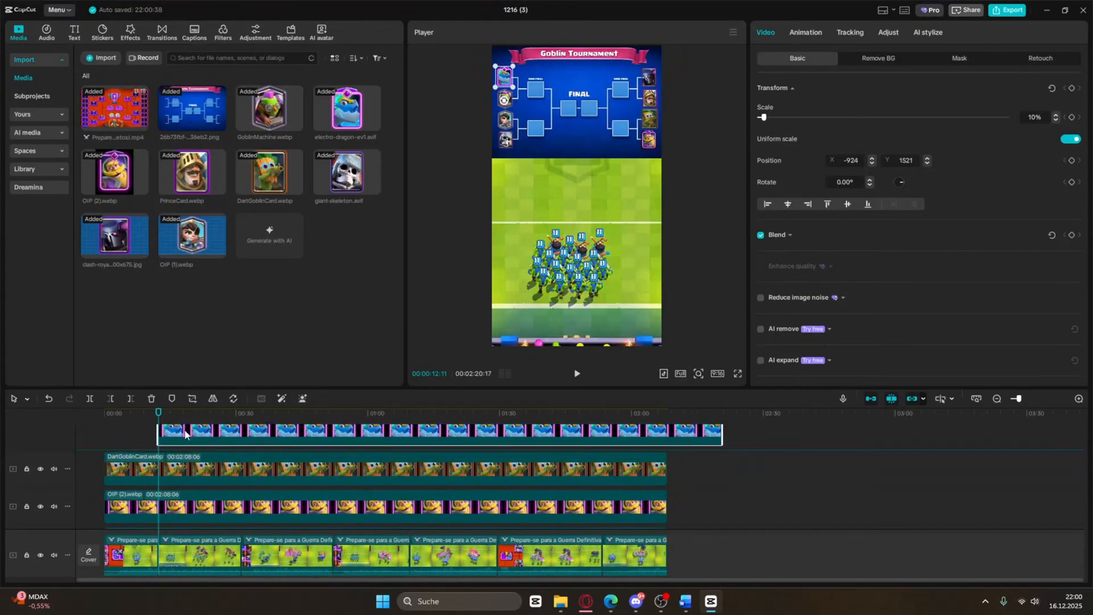
drag(509, 81, 525, 87)
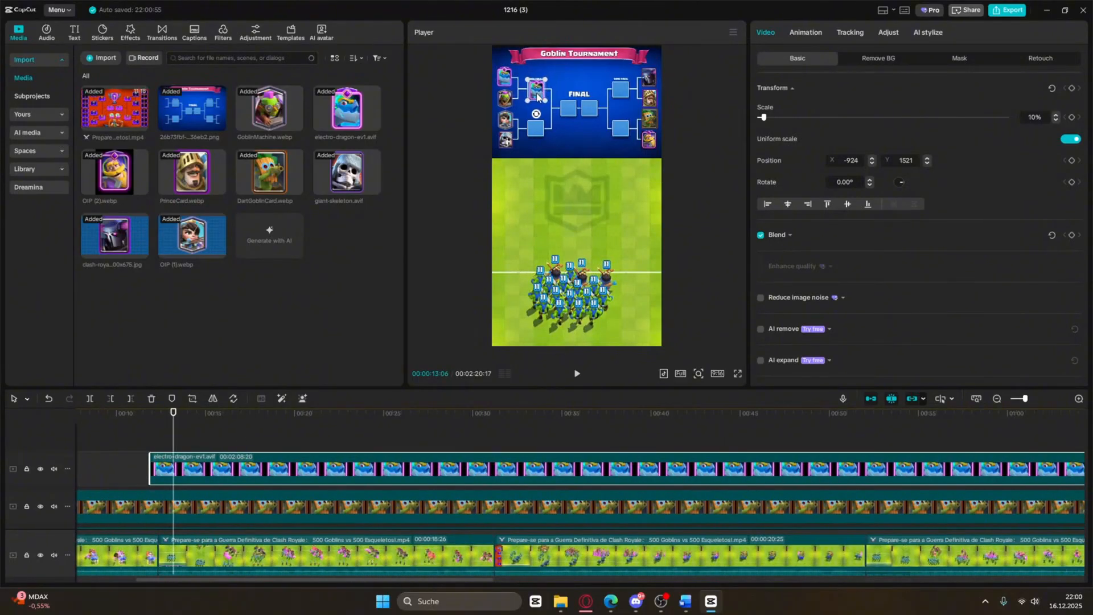
click(635, 345)
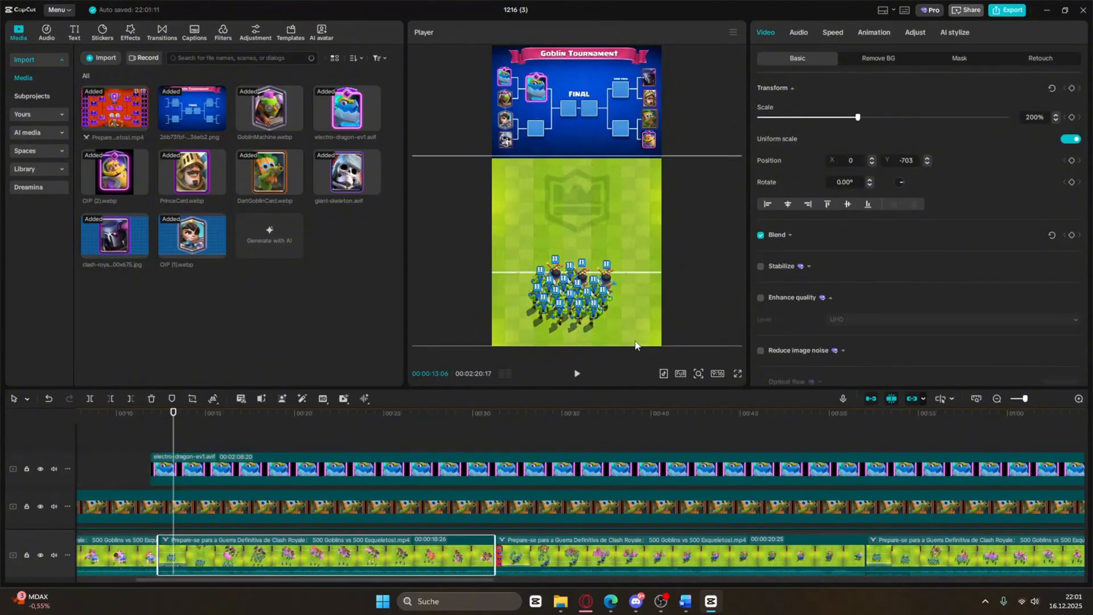
Paste a copy of the Giant Skeleton card at 00:00:30:22 and fit it into the lower-left semi-final slot at 15% scale.
scroll(545, 463, down, 1)
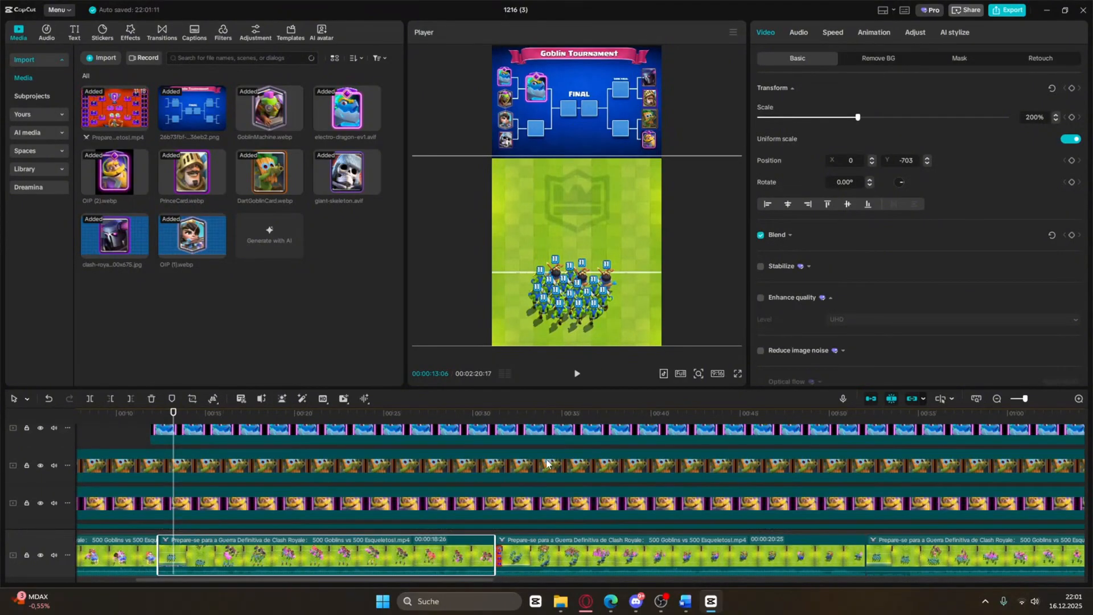
drag(516, 418, 487, 454)
scroll(442, 473, down, 5)
click(494, 457)
scroll(494, 456, up, 6)
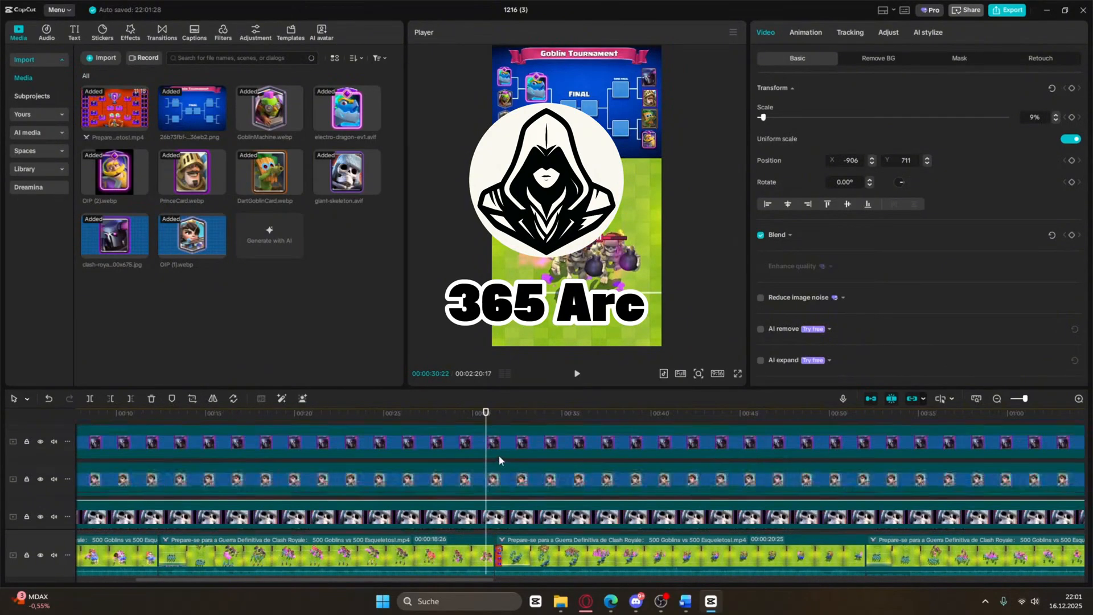
key(ctrl+v)
drag(495, 505, 495, 437)
click(495, 436)
drag(504, 146, 536, 98)
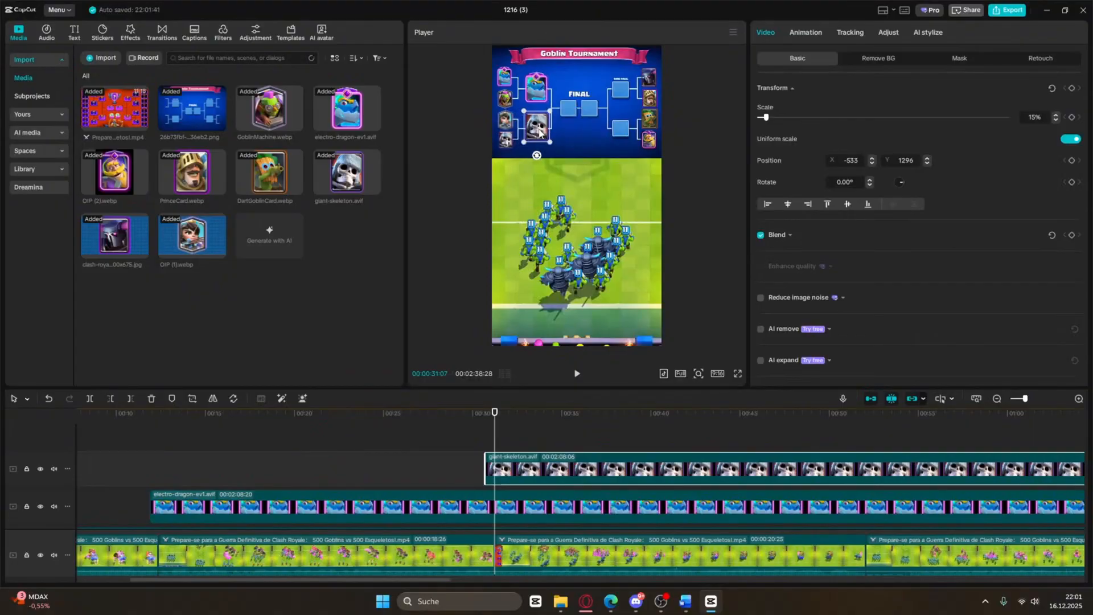
click(668, 254)
Paste a copy of the P.E.K.K.A card at 00:00:51:08 and fit it into the upper-right semi-final slot at 30% scale.
mouse_move(843, 441)
mouse_down()
mouse_move(485, 453)
mouse_move(851, 457)
mouse_up()
scroll(830, 507, down, 5)
click(798, 482)
key(ctrl+c)
scroll(872, 481, up, 5)
key(ctrl+v)
drag(878, 504, 873, 465)
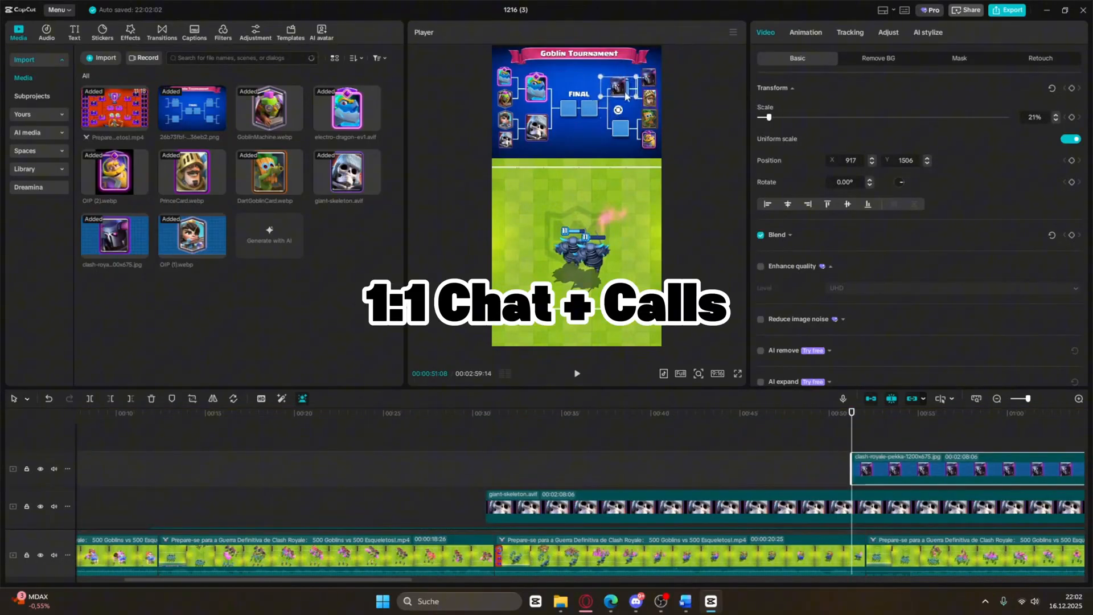
drag(538, 99, 620, 100)
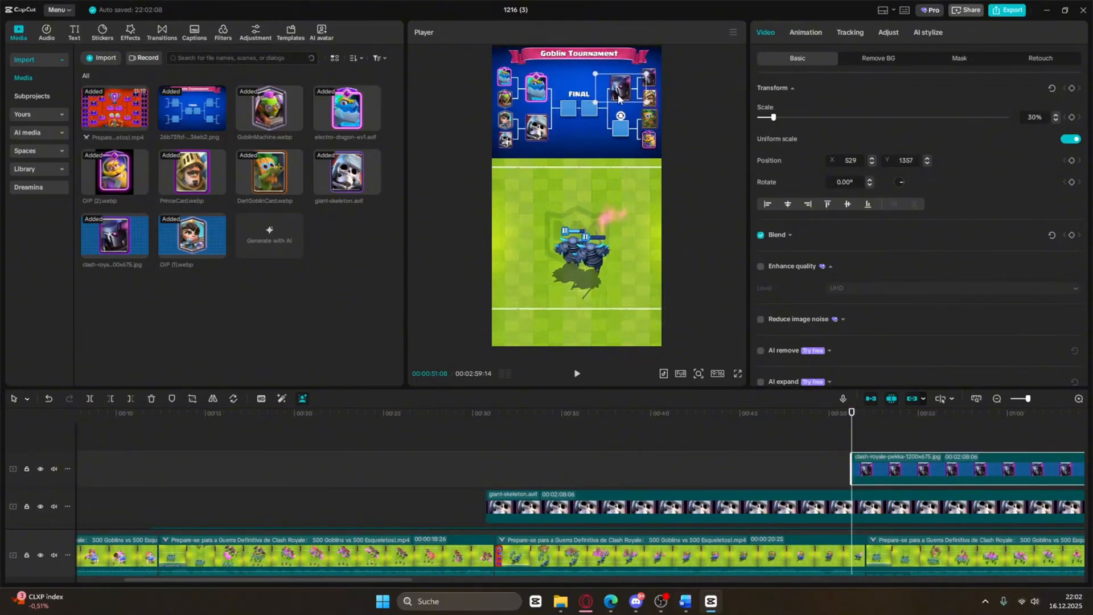
click(677, 326)
Paste a copy of the Dart Goblin card at 00:01:08:13 and fit it into the lower-right semi-final slot at 15% scale.
drag(853, 450, 514, 433)
scroll(517, 479, down, 4)
click(495, 446)
key(ctrl+c)
scroll(501, 444, up, 4)
key(ctrl+v)
scroll(518, 433, down, 2)
drag(650, 123, 634, 128)
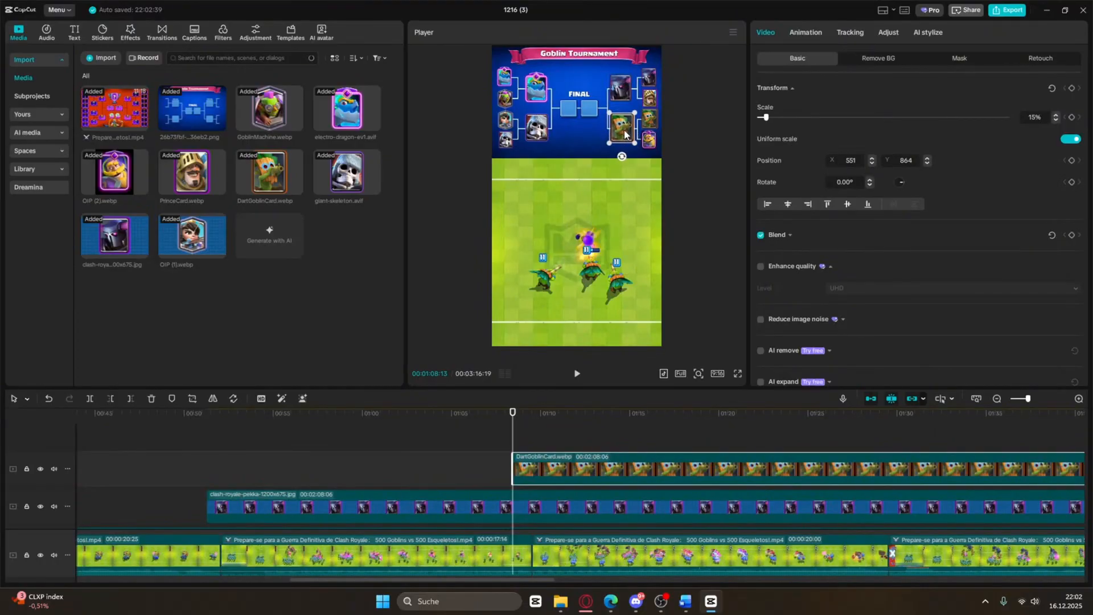
click(668, 276)
Paste an Electro Dragon card copy at about 00:01:28 and place it in the left final slot at 14% scale.
drag(579, 425, 876, 430)
scroll(399, 504, down, 2)
click(379, 511)
scroll(378, 510, up, 2)
key(ctrl+v)
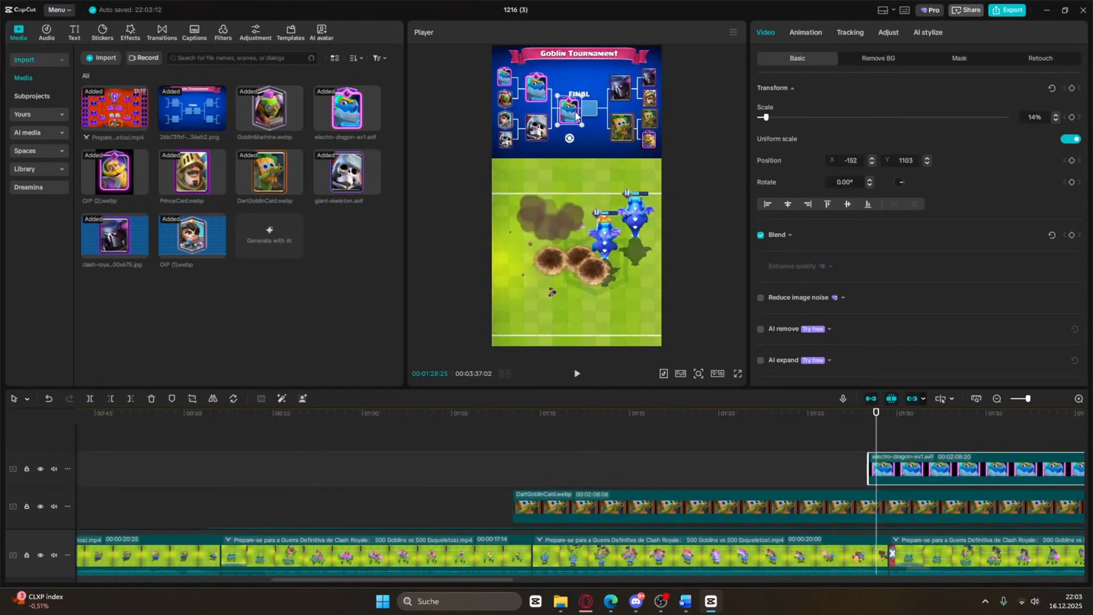
click(703, 181)
Paste a P.E.K.K.A card copy at about 00:01:52 and place it in the right final slot at 30% scale.
drag(878, 434, 619, 456)
scroll(609, 483, down, 3)
click(608, 483)
key(ctrl+c)
key(ctrl+v)
scroll(598, 481, up, 2)
scroll(593, 481, down, 1)
drag(644, 497, 652, 434)
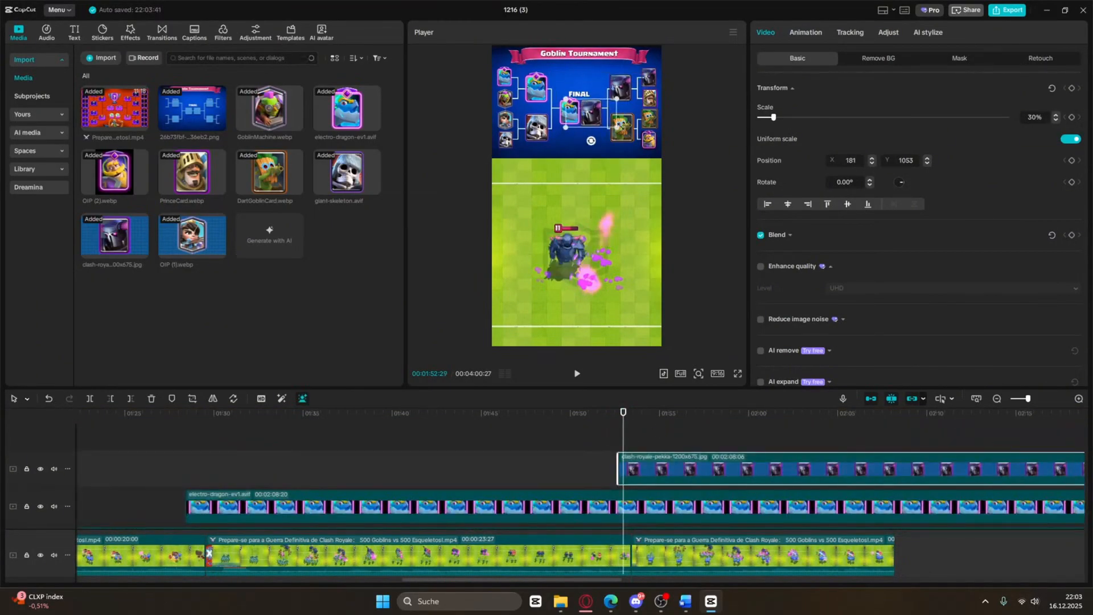
click(708, 205)
Reposition the two finalist cards in the final slots, scaling the P.E.K.K.A card to 28%.
drag(568, 119, 566, 121)
click(592, 117)
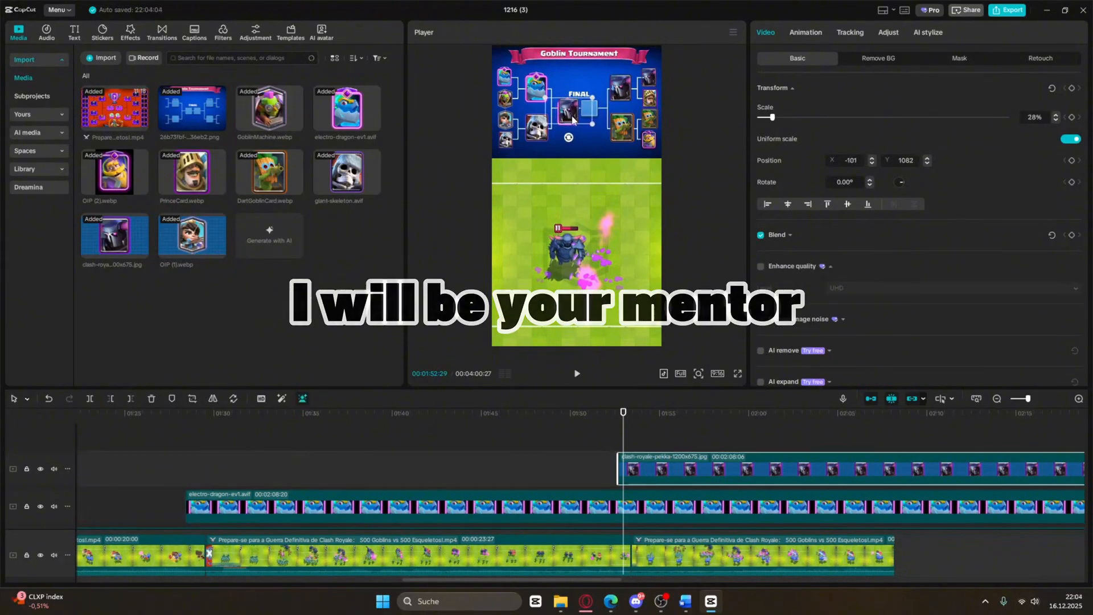
click(564, 119)
click(667, 216)
Paste another Electro Dragon card copy near the video's end at about 00:02:07 and center it over the final slots.
drag(640, 440, 864, 435)
click(871, 503)
key(ctrl+c)
key(ctrl+v)
drag(932, 507, 929, 446)
drag(581, 125, 587, 130)
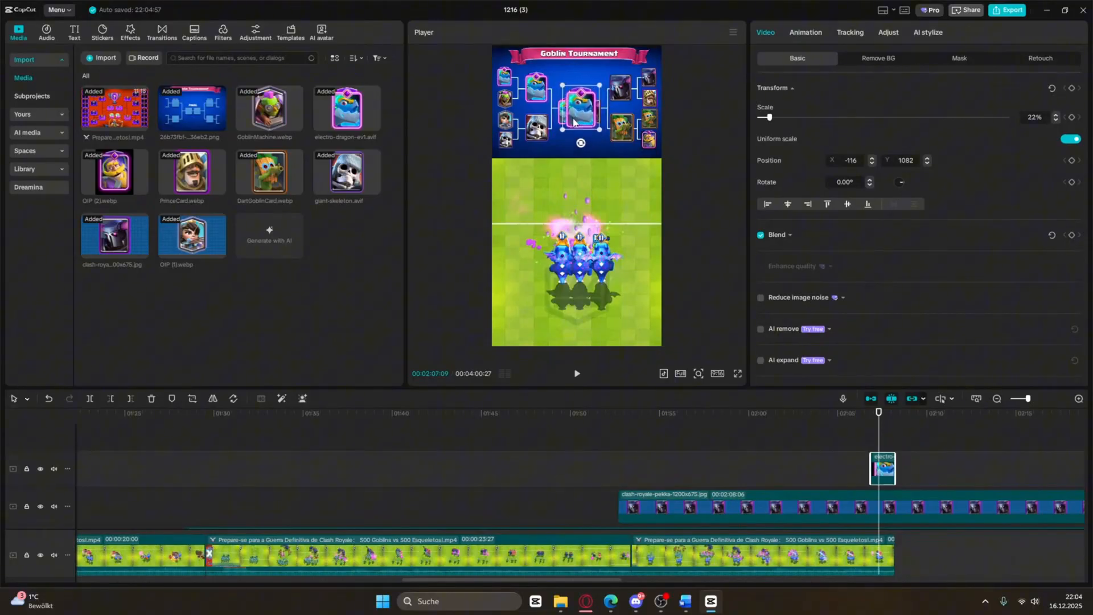
Enlarge the winning Electro Dragon card over the middle of the bracket and pick an animation for it.
drag(617, 145, 620, 153)
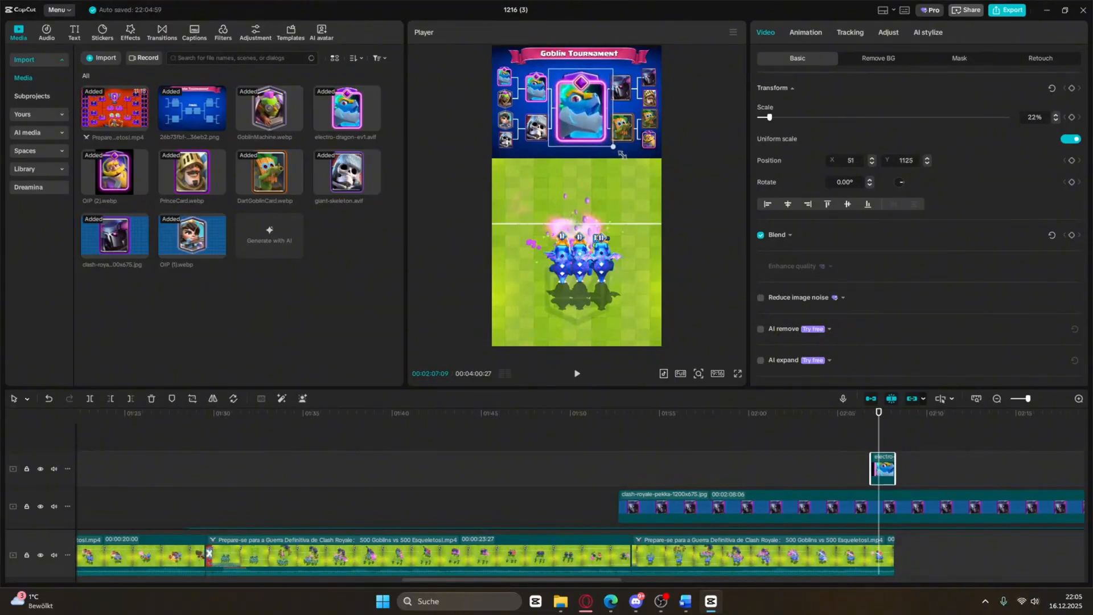
click(806, 33)
click(994, 123)
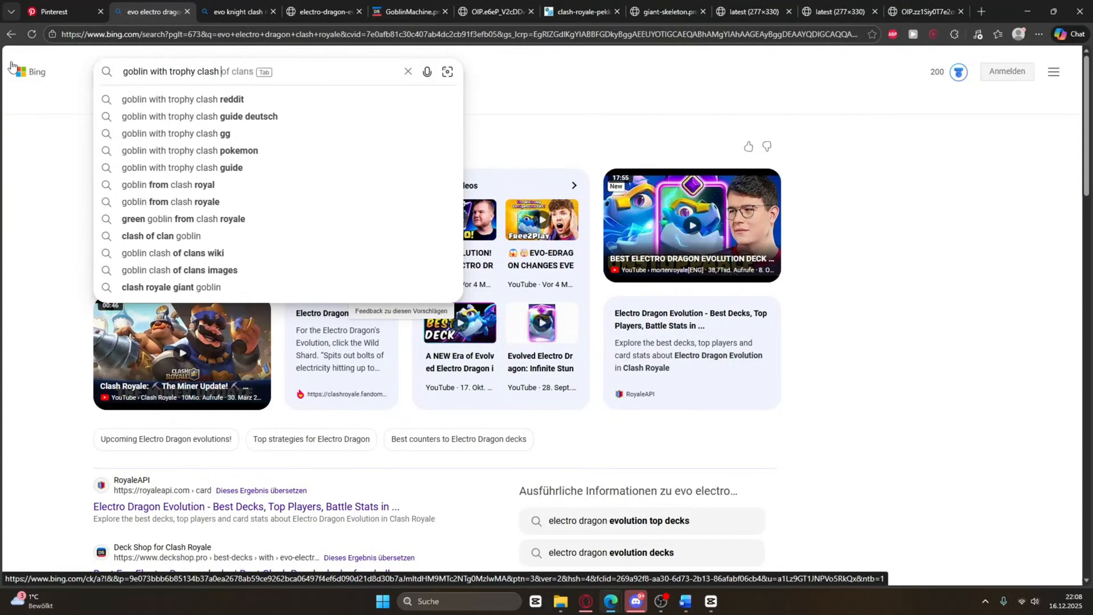
Search Bing images for "goblin with trophy clash royale emote".
text(royale)
key(Return)
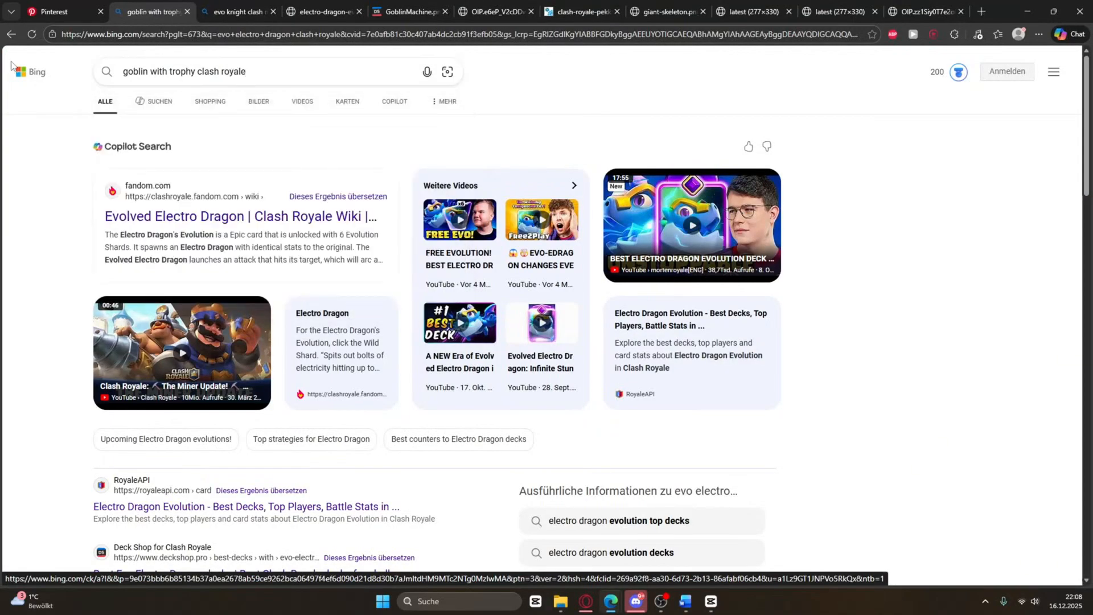
click(257, 103)
click(221, 73)
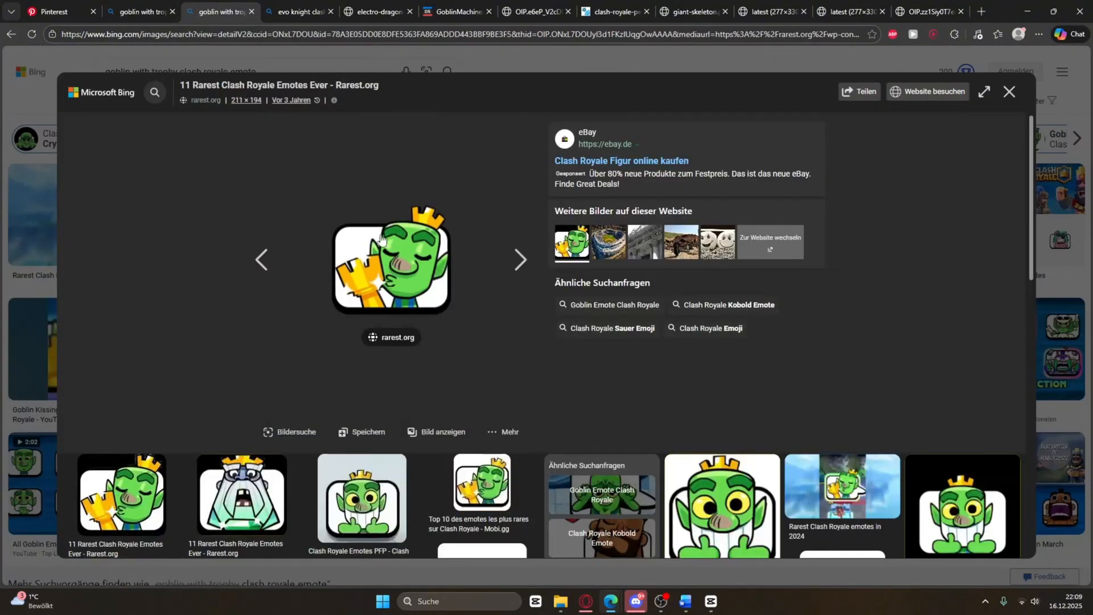
Save the emote of the goblin kissing a trophy and the sad goblin picture from the Pinterest pin.
right_click(375, 238)
click(422, 277)
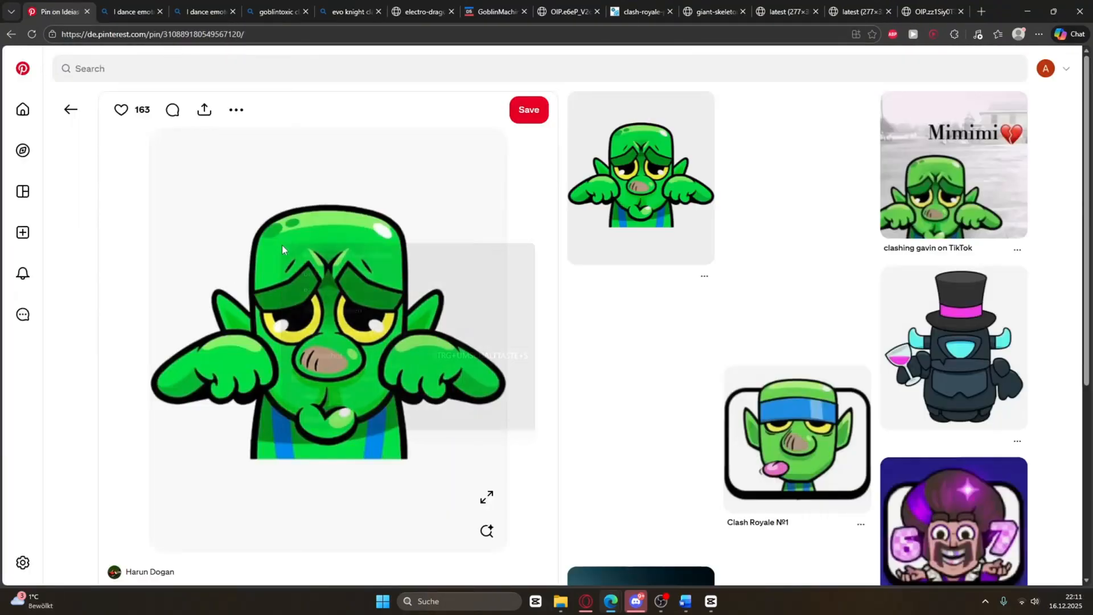
right_click(282, 244)
click(360, 272)
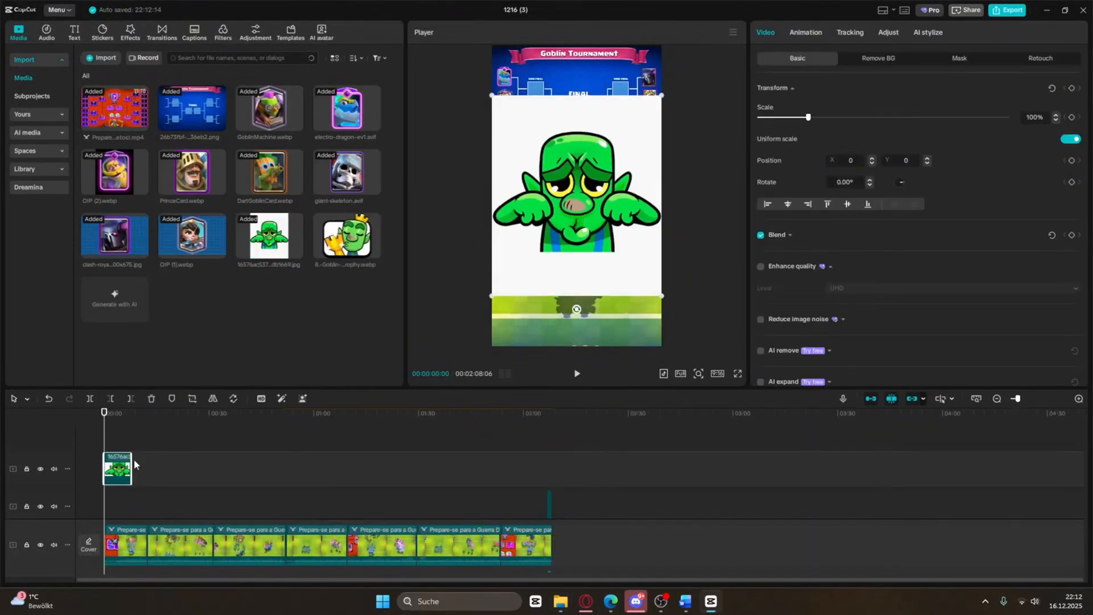
Extend the sad goblin image over the whole video in CapCut and remove its background.
drag(133, 463, 549, 469)
click(879, 58)
click(761, 87)
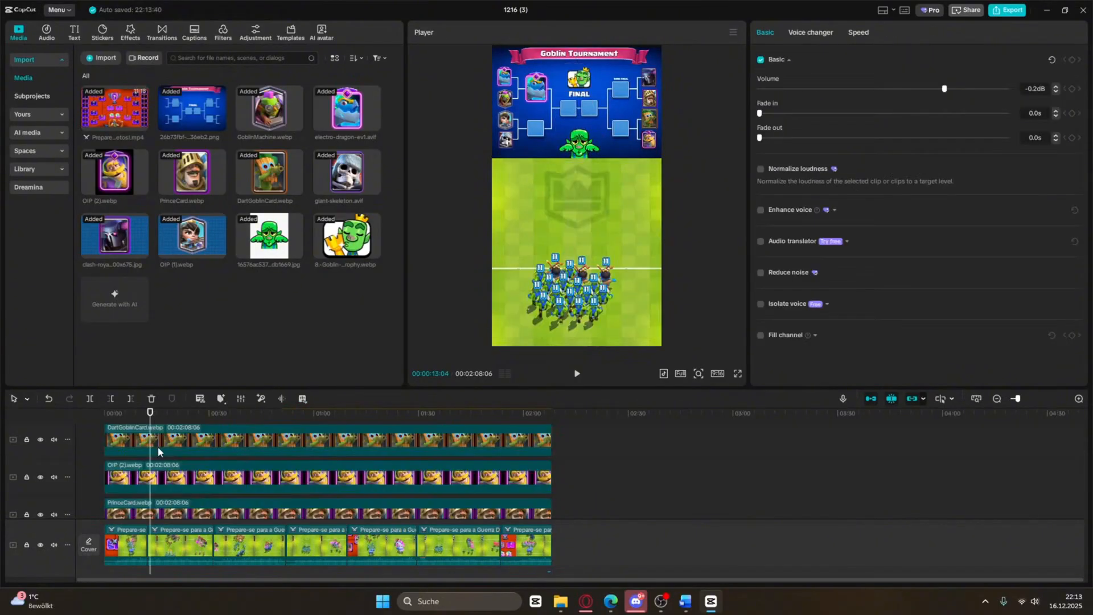
Paste the copied sound effect at 00:00:11:27, where the Electro Dragon's semi-final card begins.
scroll(160, 452, up, 3)
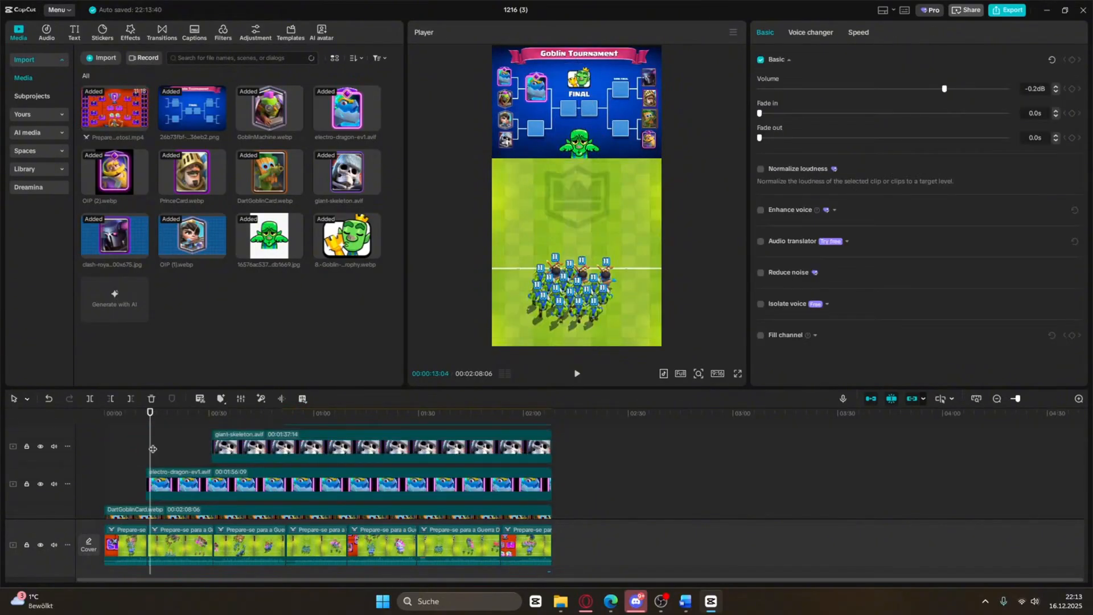
drag(153, 449, 147, 450)
drag(1019, 405, 1031, 402)
click(153, 463)
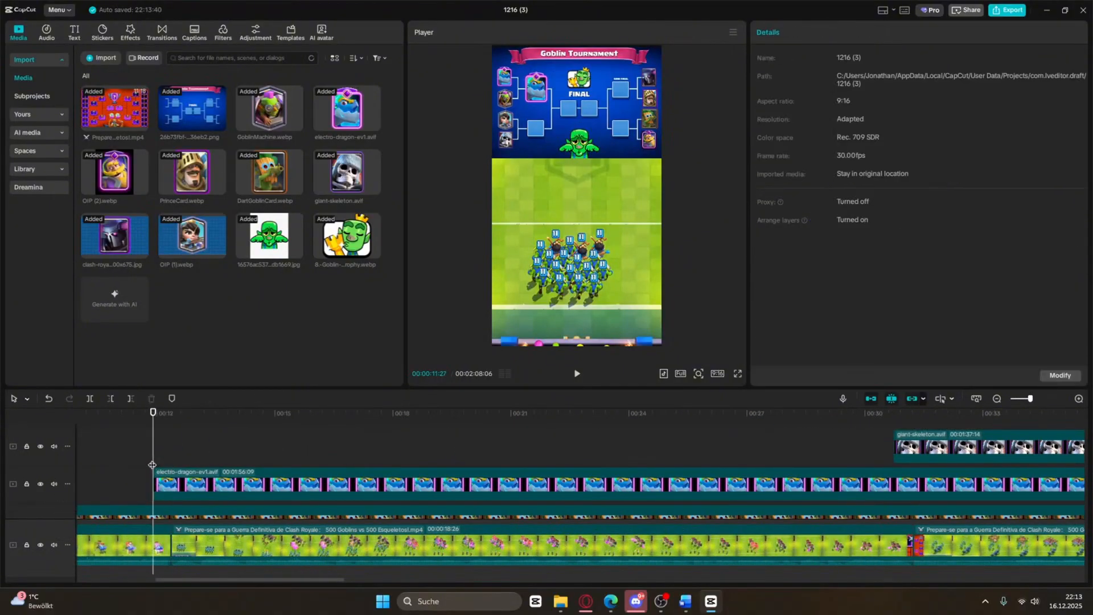
scroll(197, 479, down, 6)
key(ctrl+v)
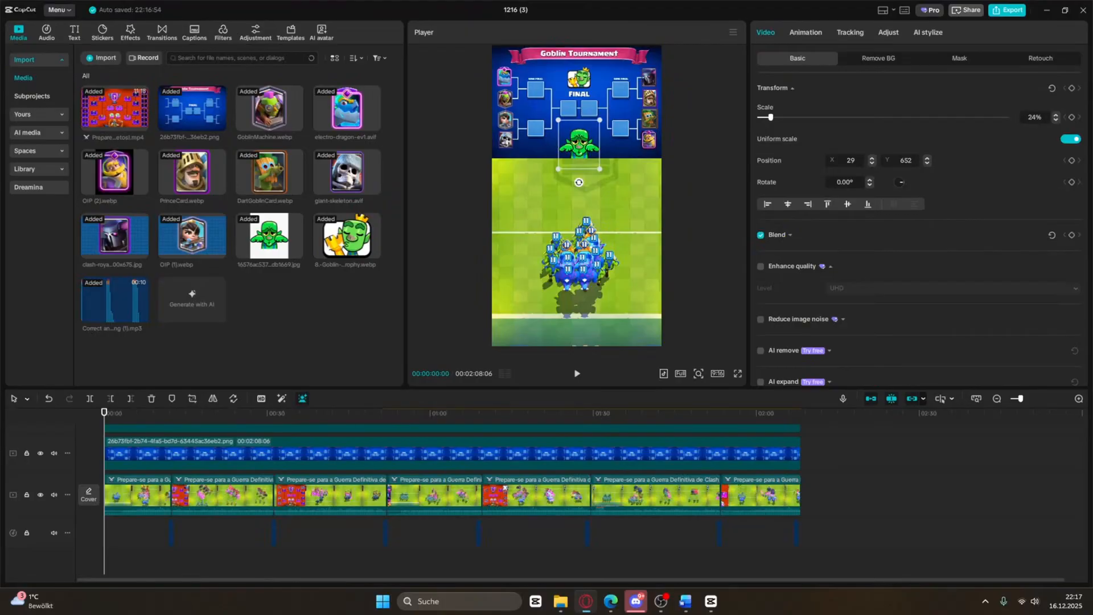
Add the Lost Sky - Fearless pt.II music track, trimmed to the video's end at 00:02:08:06, and open the export.
drag(1073, 564, 233, 566)
click(845, 490)
drag(845, 490, 800, 492)
click(811, 539)
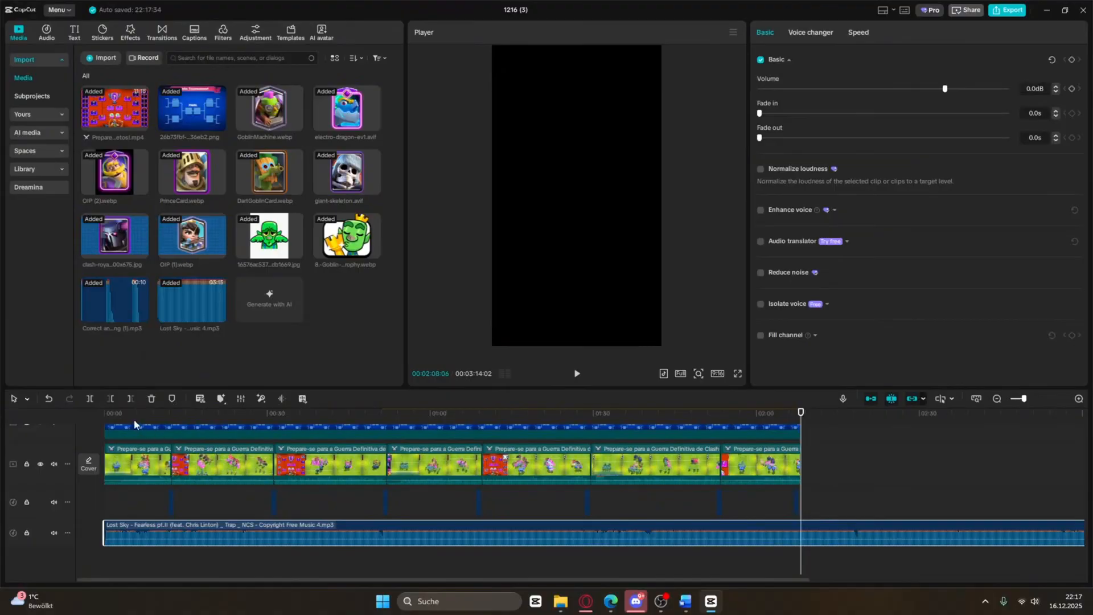
click(130, 400)
click(213, 413)
click(1008, 10)
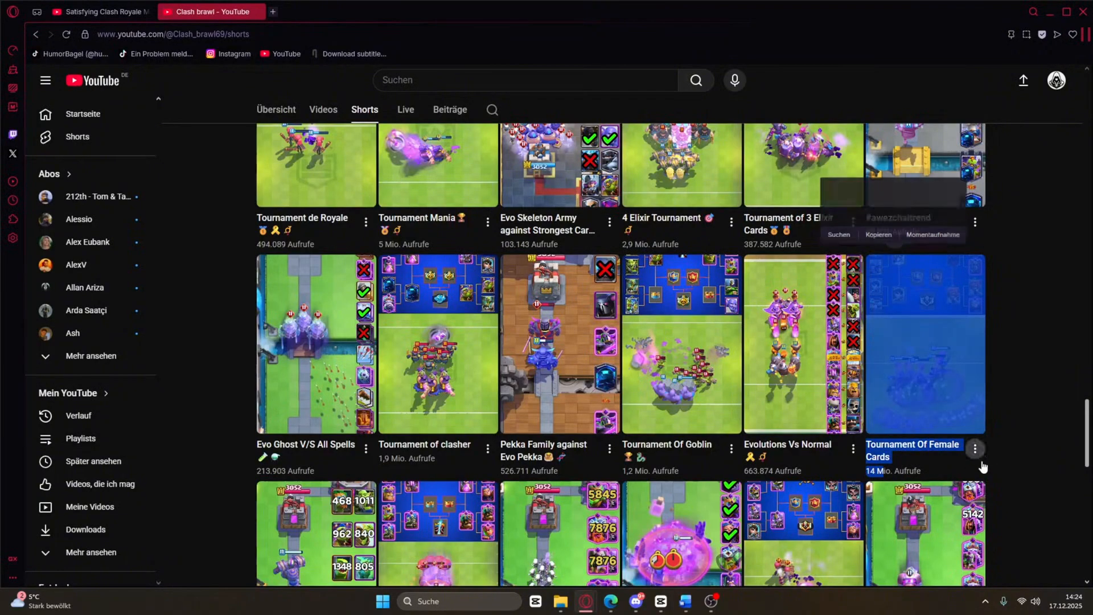
Examine the view counts of the tournament Shorts on the Clash brawl YouTube channel.
drag(376, 470, 421, 459)
click(472, 244)
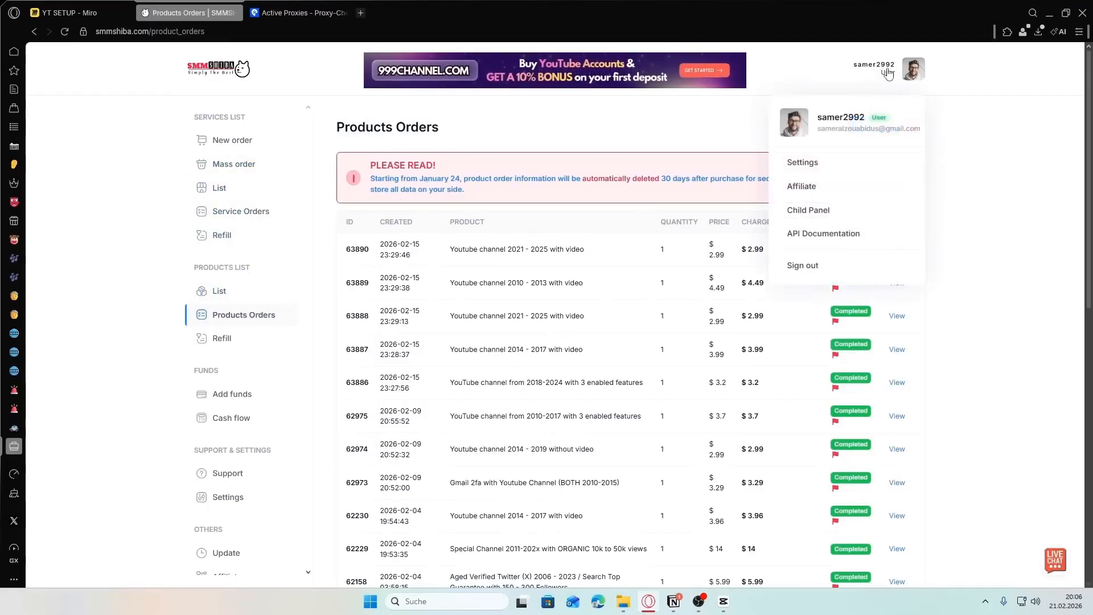
Filter the SMMSHIBA products list by the Youtube category and review the "Youtube channel 2014 - 2017 with video" product.
click(218, 292)
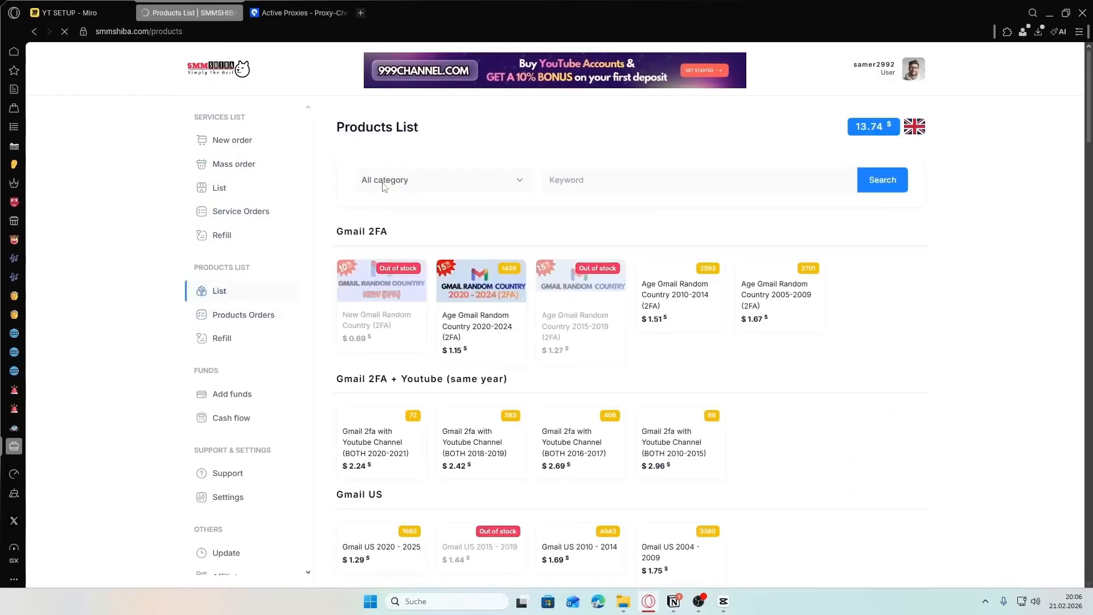
click(406, 180)
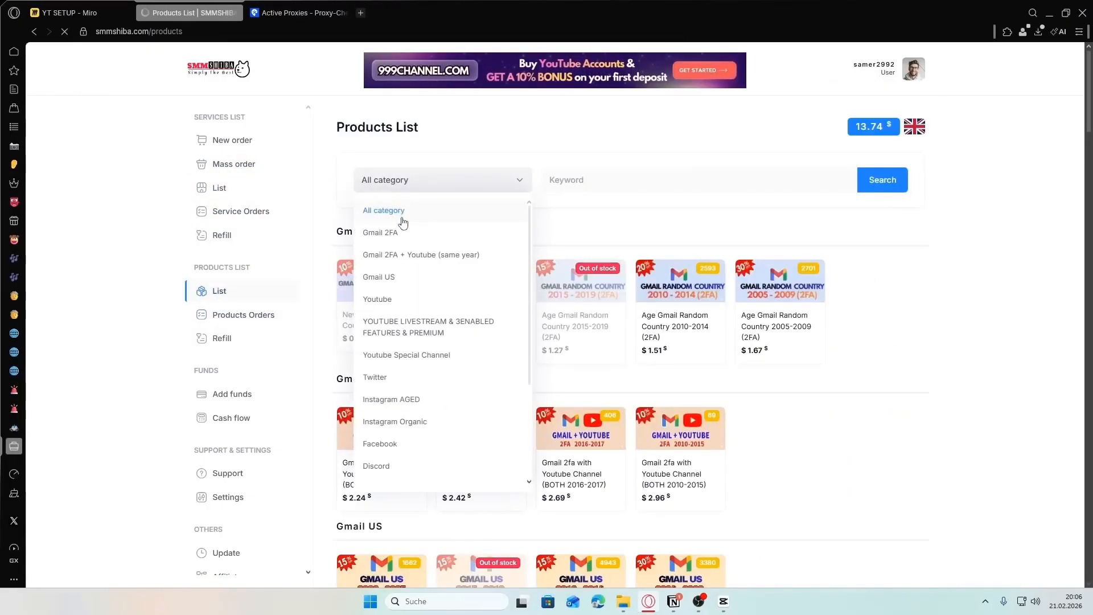
click(387, 299)
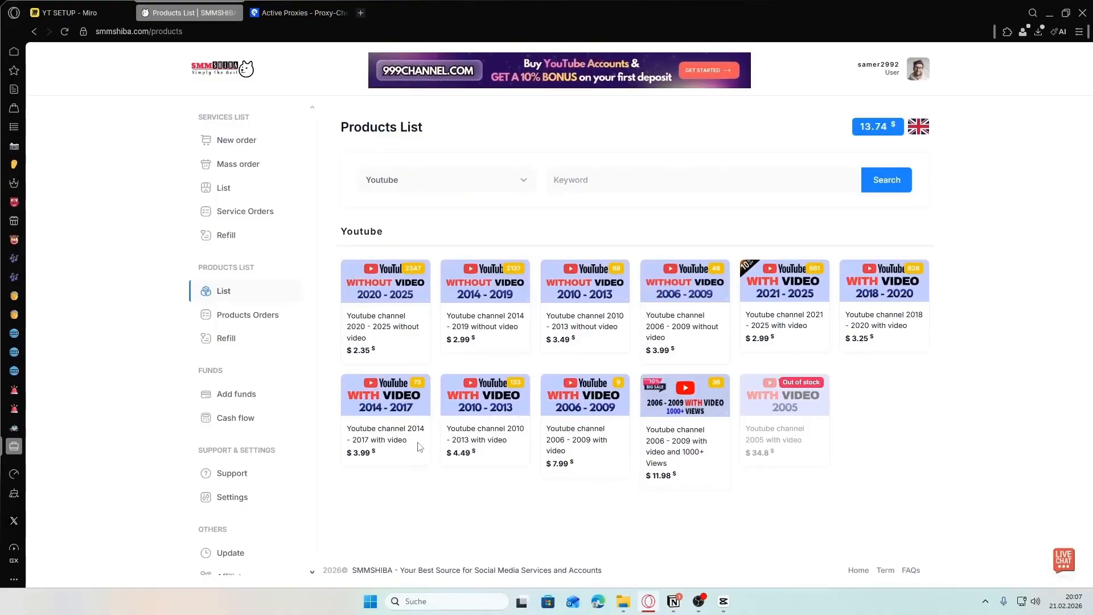
click(381, 409)
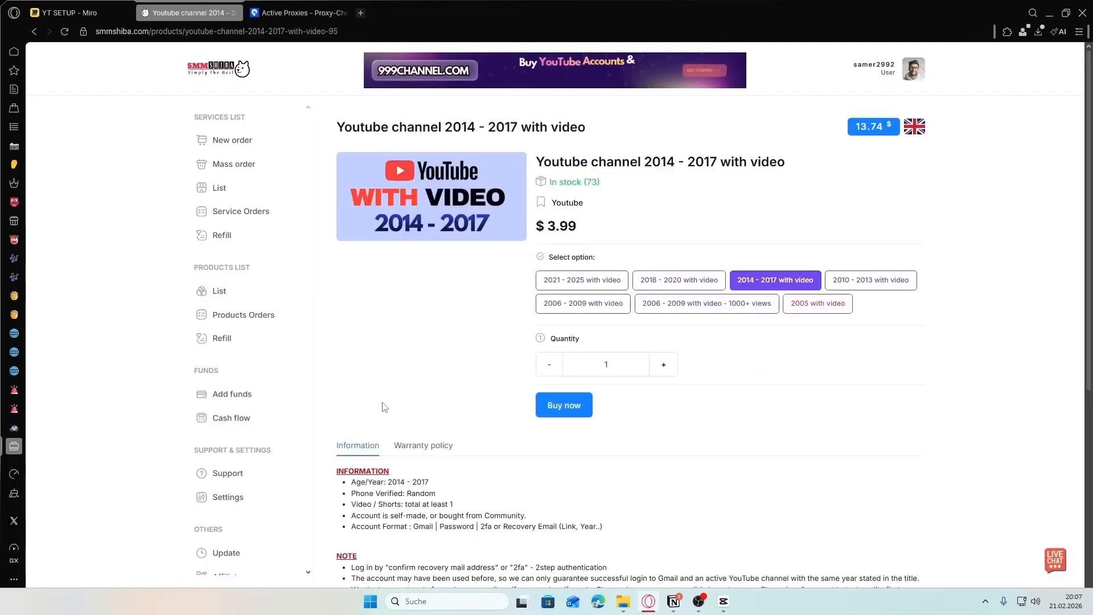
scroll(490, 307, down, 1)
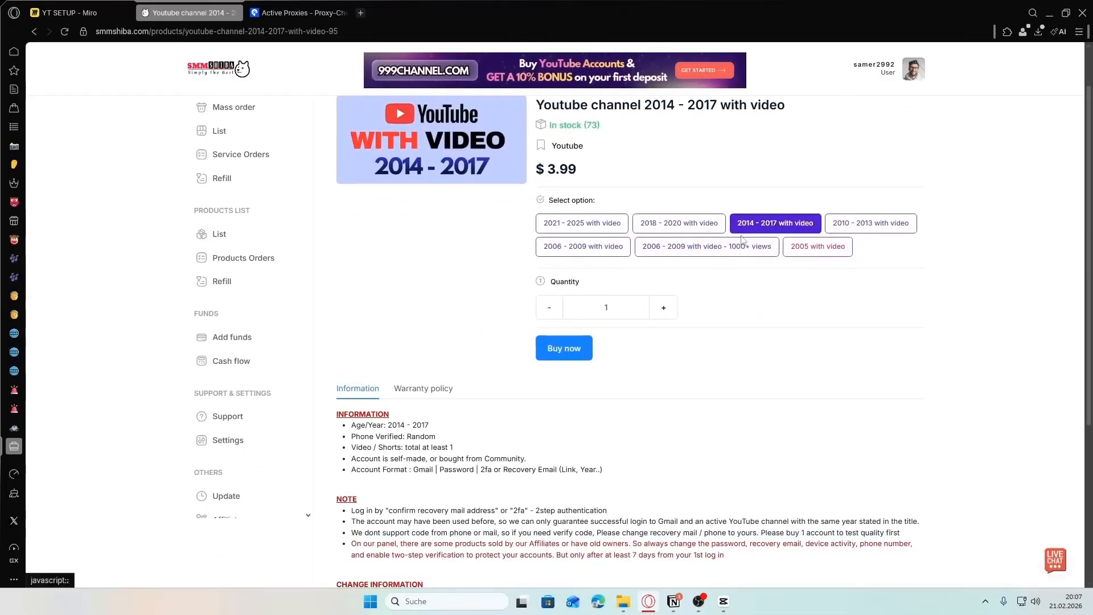
scroll(770, 227, up, 1)
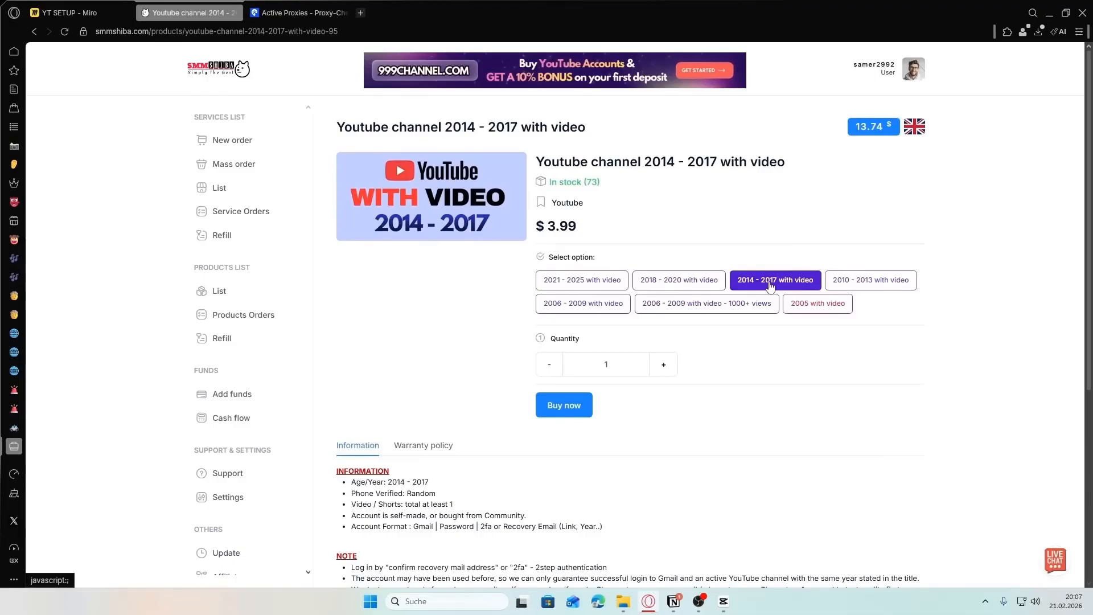